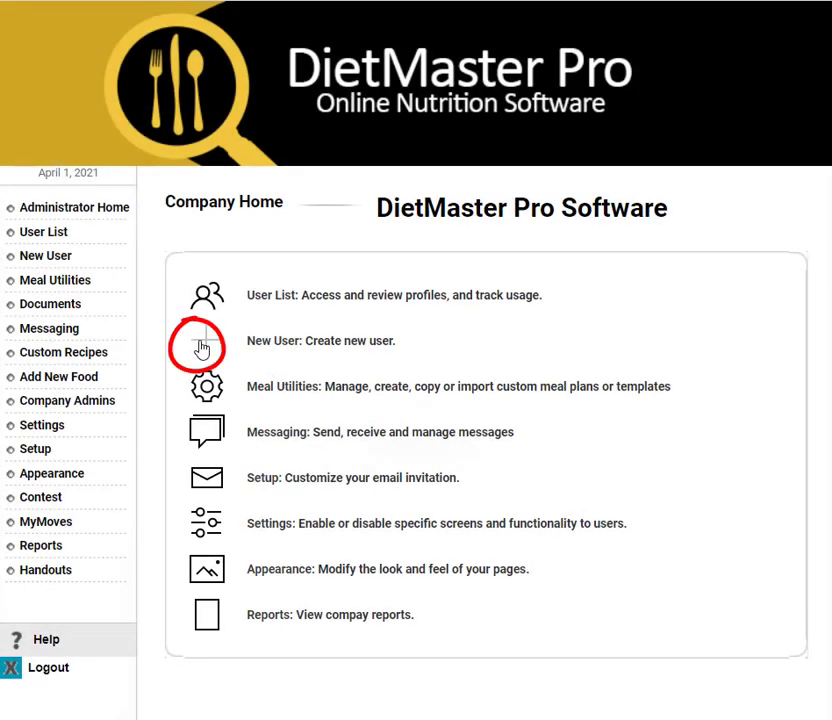
Create a new client account with name, e-mail, username and password, saved without e-mailing it.
left_click(355, 288)
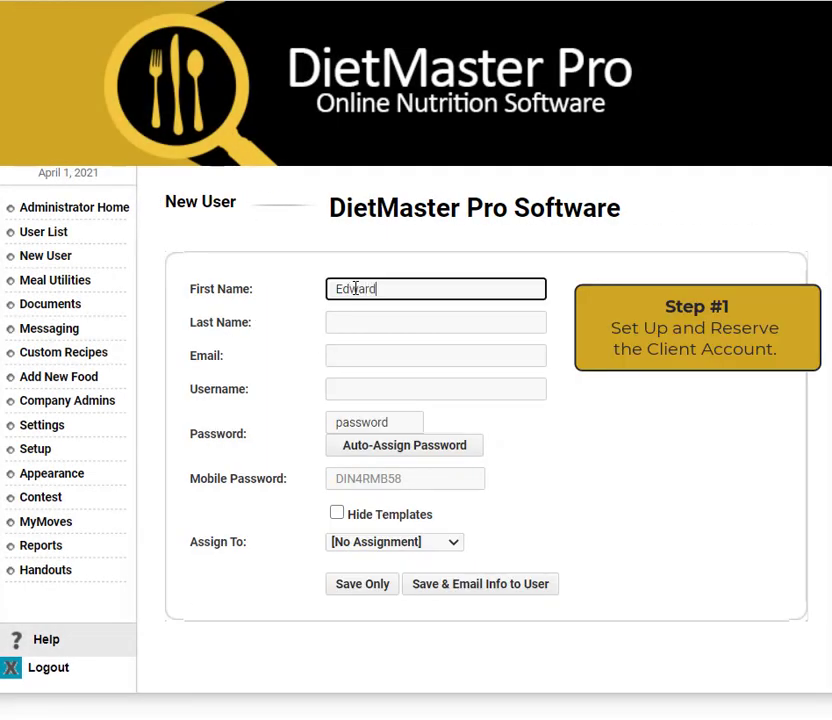
key("Tab")
key("Tab")
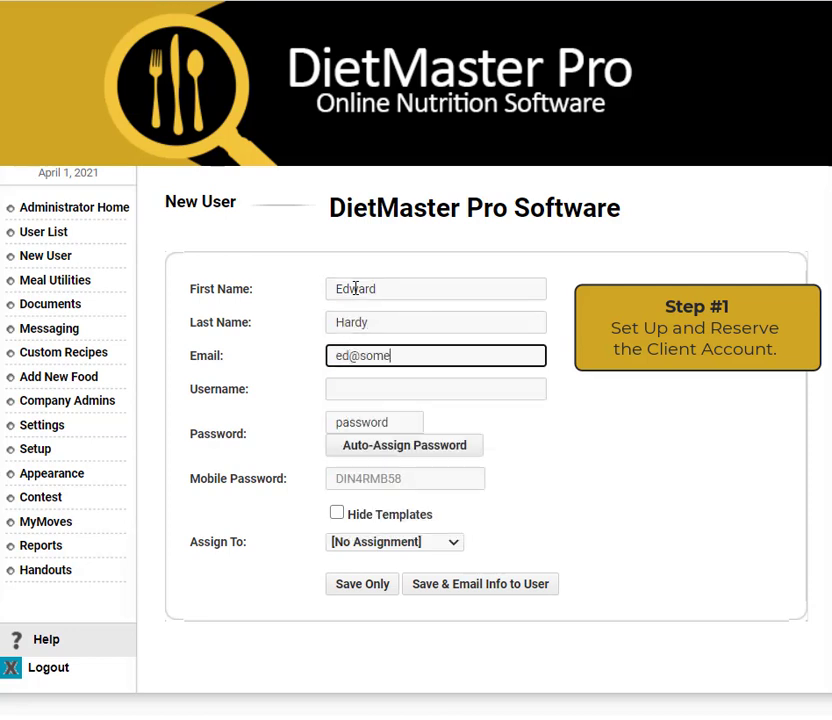
key("Tab")
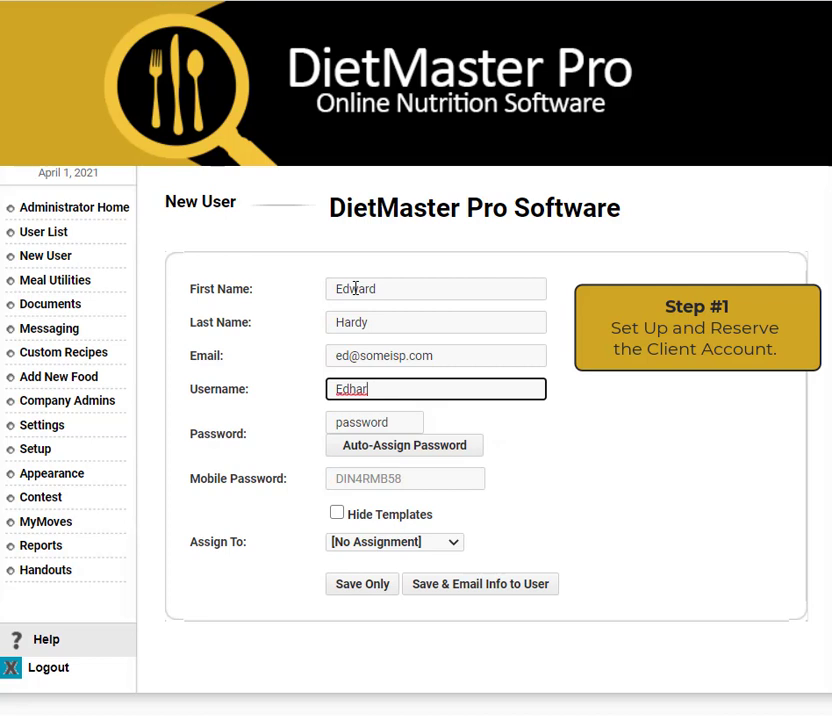
key("Tab")
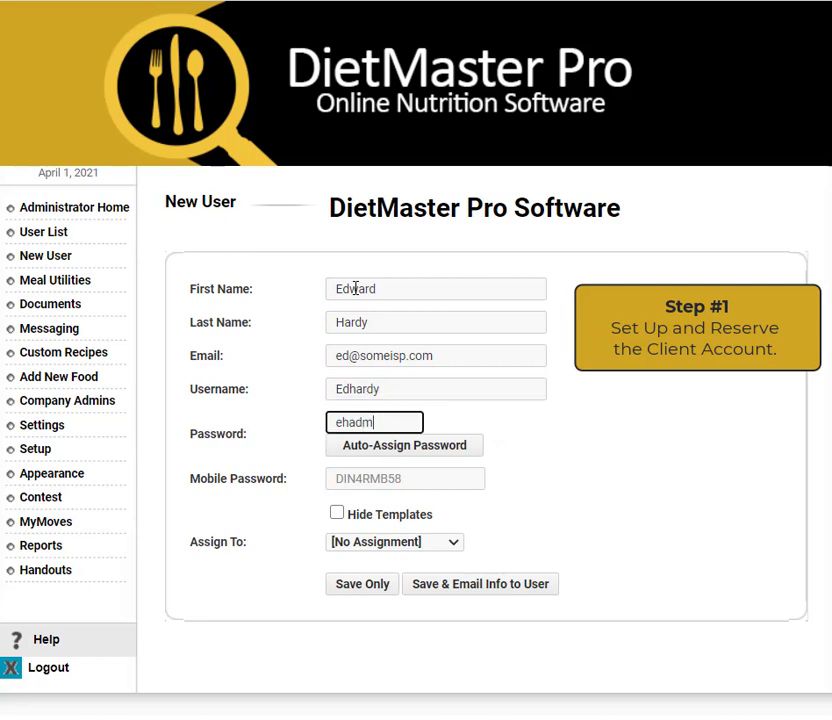
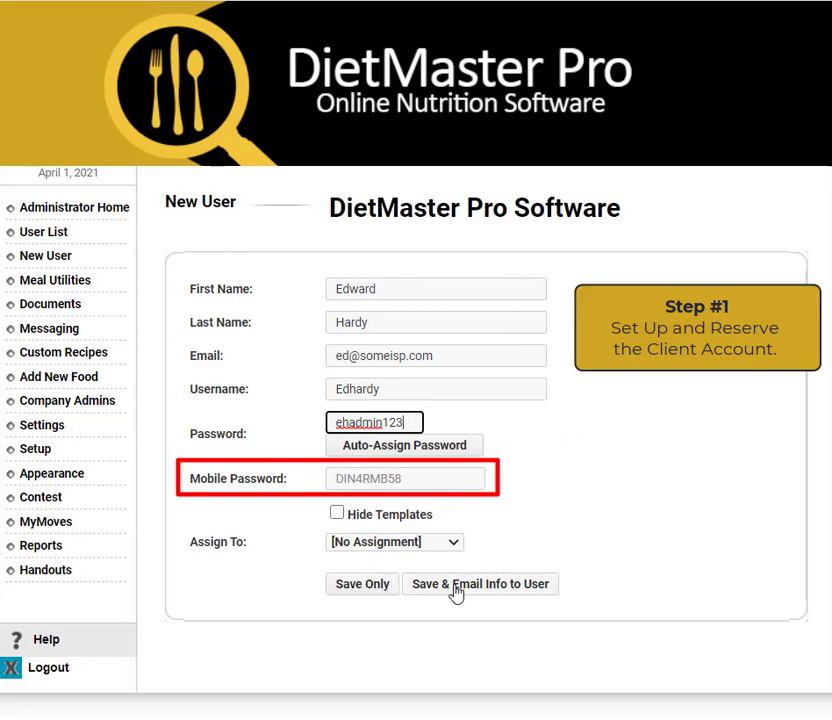
left_click(356, 592)
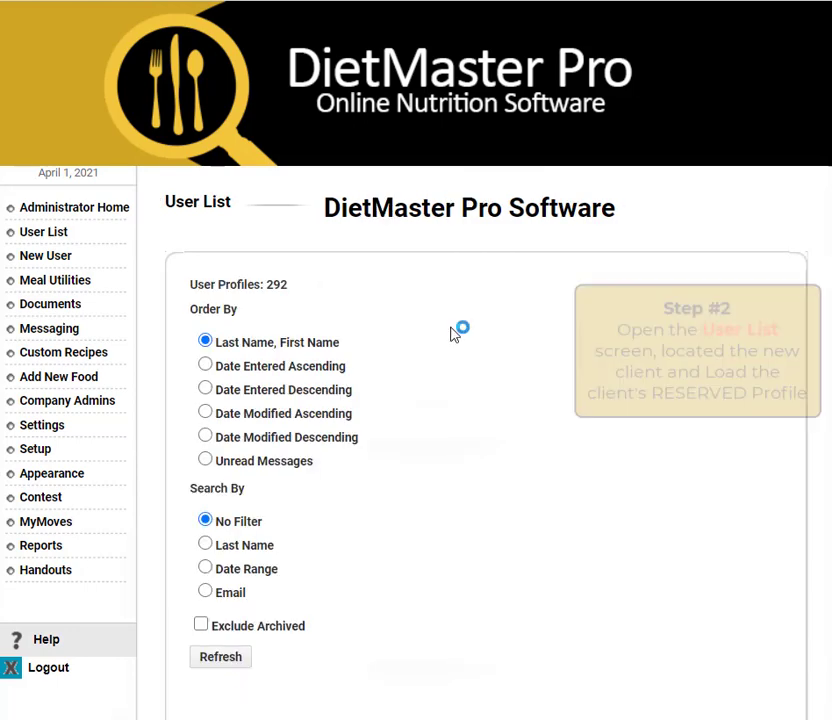
Search the user list by the client's last name and load their reserved profile.
left_click(205, 545)
scroll(290, 545, "down", 2)
left_click(312, 448)
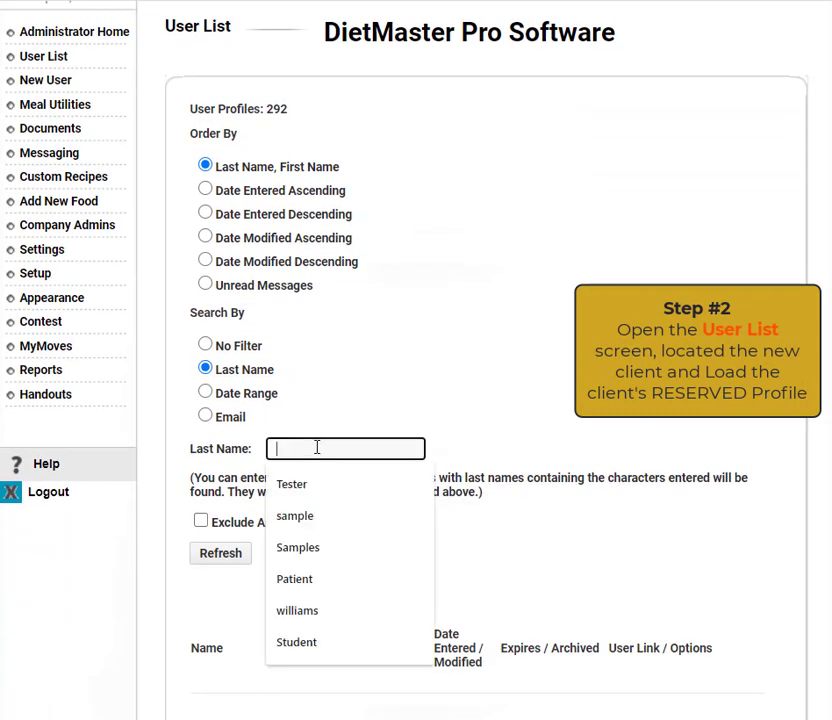
type("hardy")
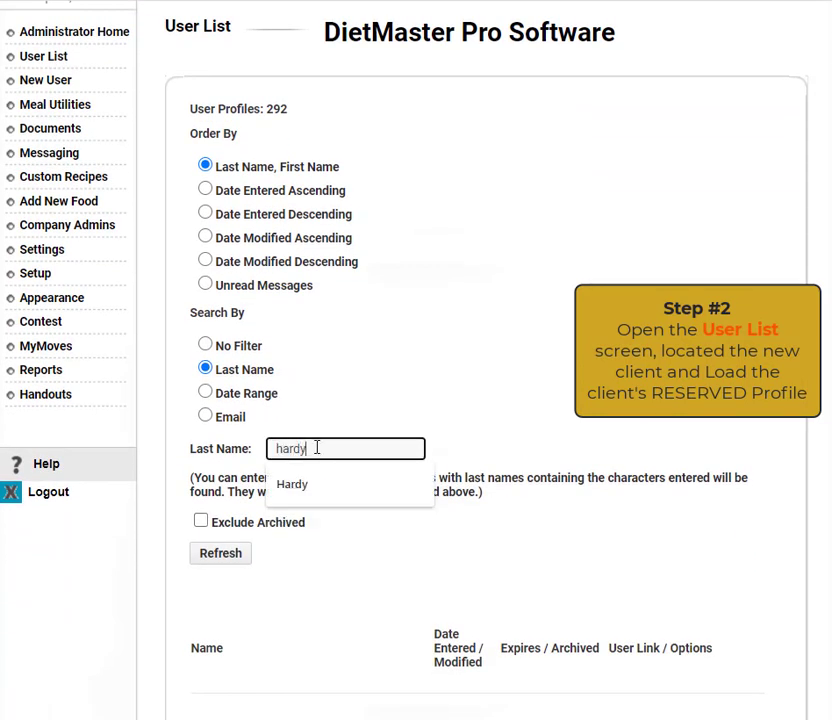
left_click(292, 486)
left_click(226, 553)
scroll(616, 261, "down", 4)
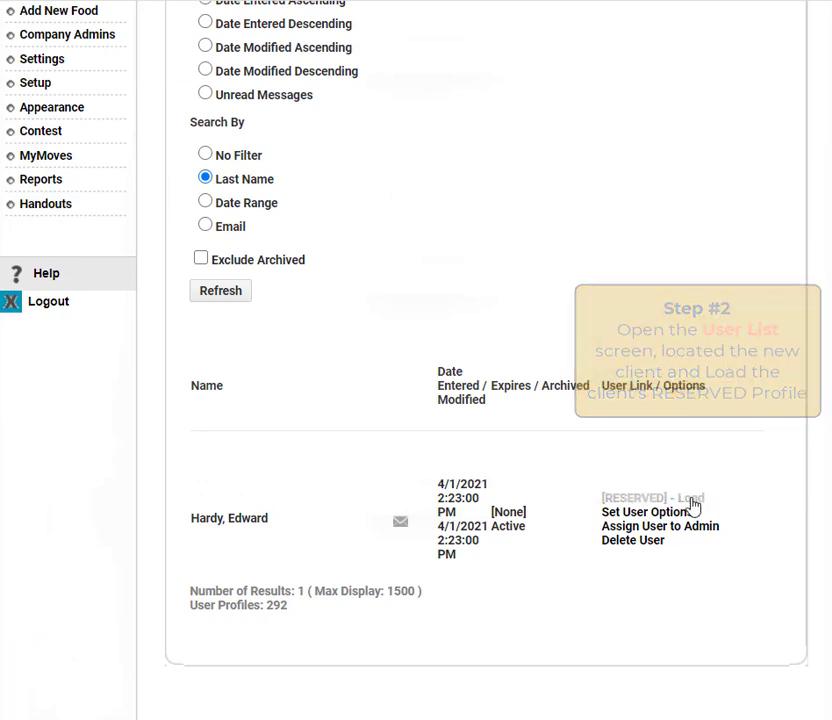
left_click(689, 499)
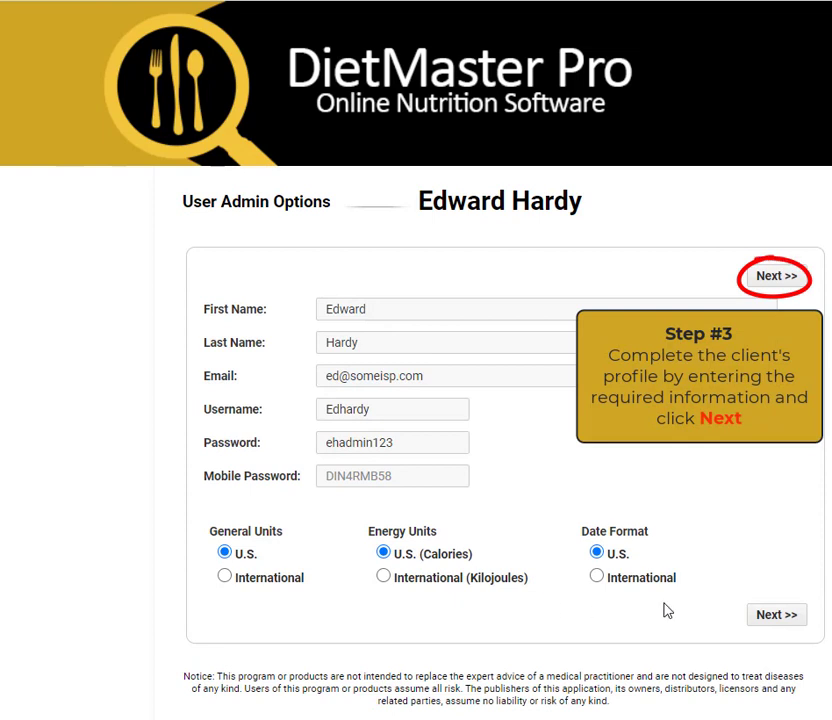
left_click(778, 277)
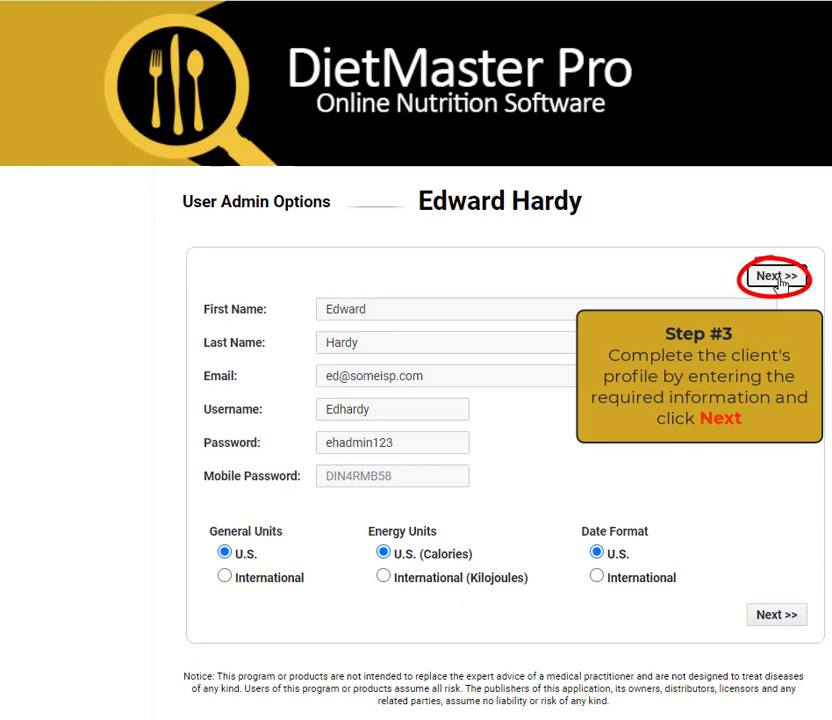
left_click(221, 341)
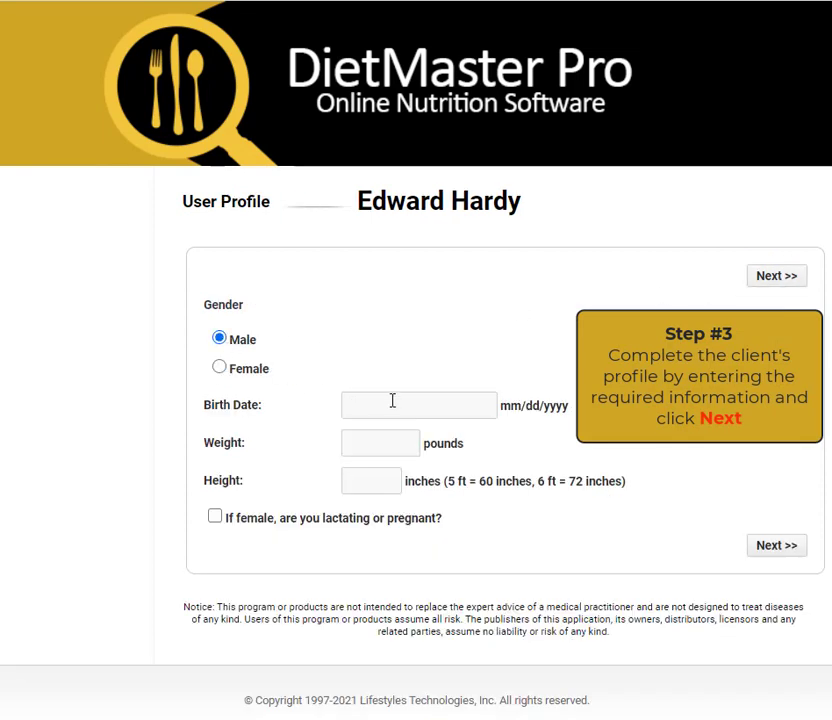
left_click(392, 400)
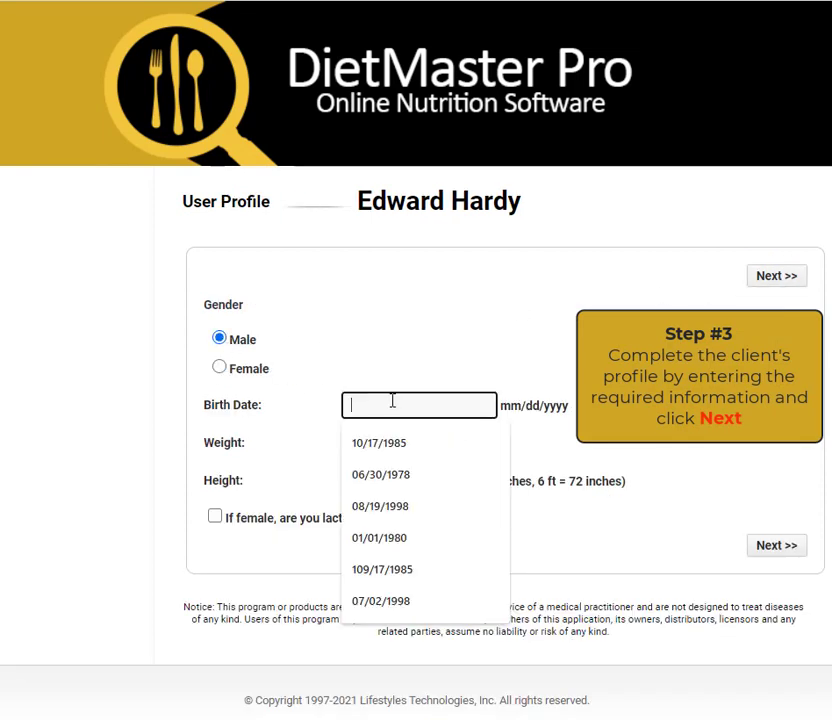
left_click(388, 508)
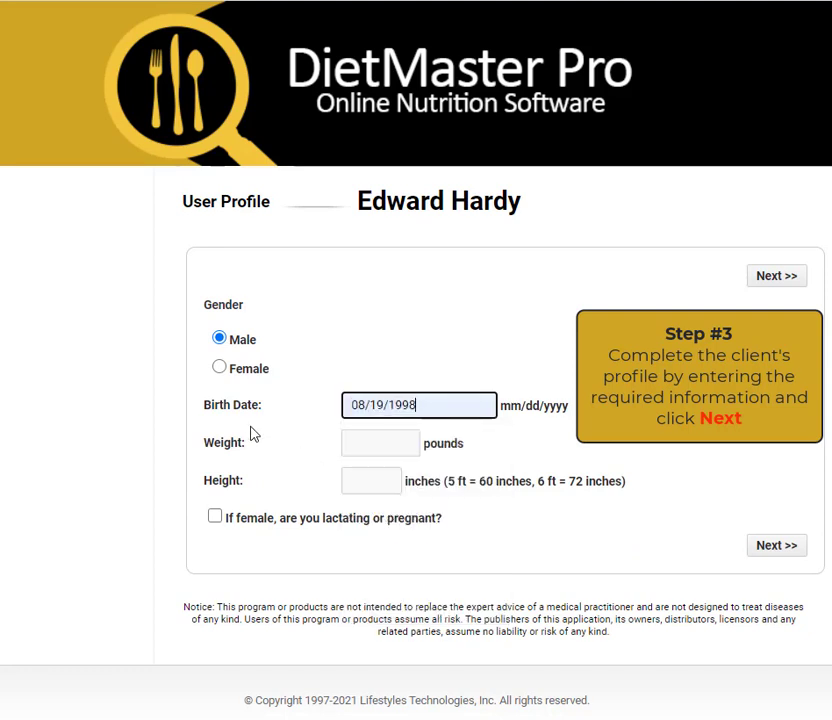
left_click(362, 439)
type("216")
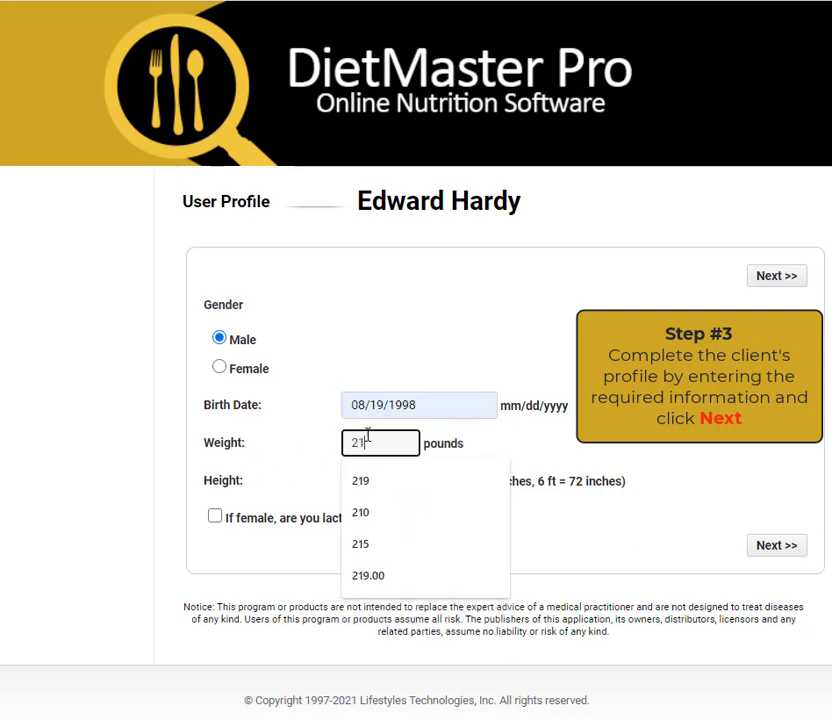
left_click(360, 479)
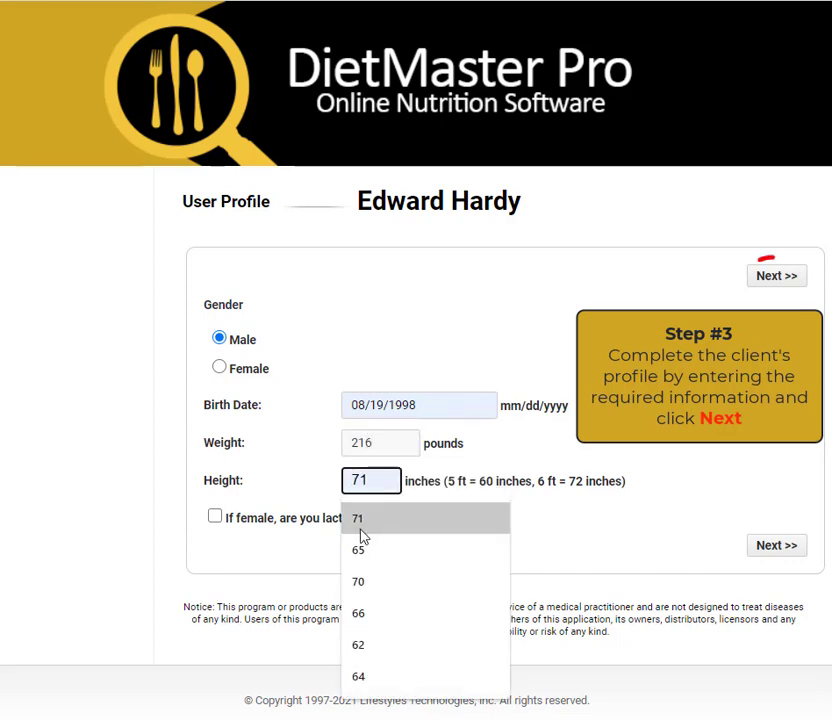
left_click(362, 528)
left_click(780, 278)
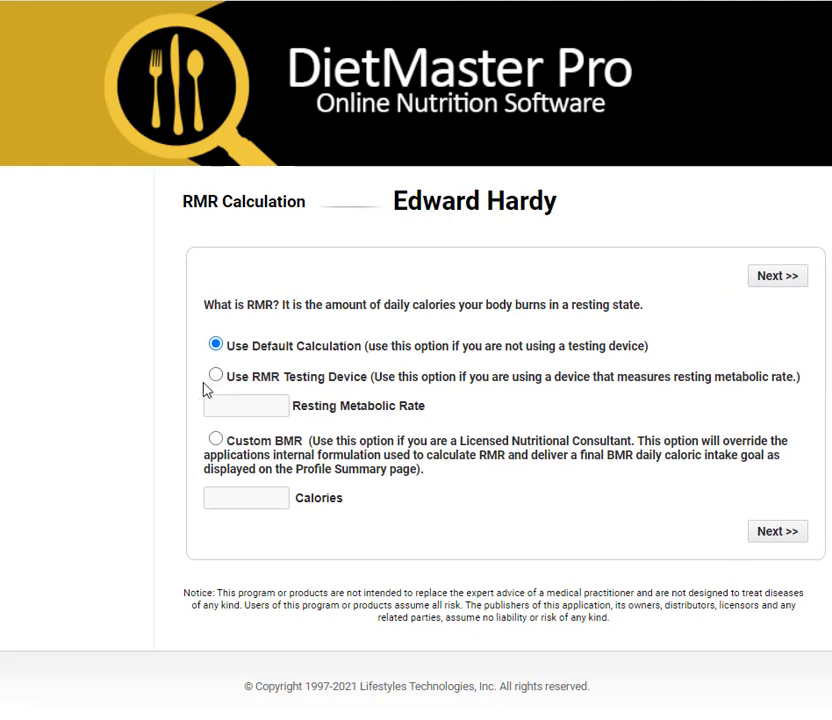
Try a custom 1700-calorie BMR, then clear it and keep the default RMR calculation.
left_click(216, 440)
left_click(224, 495)
type("1700")
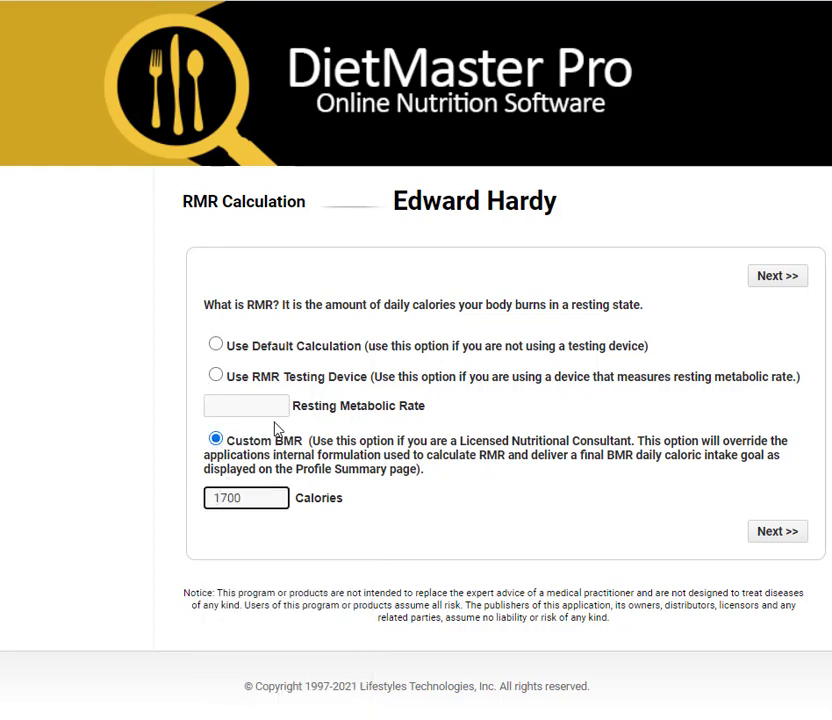
left_click_drag(253, 494, 145, 498)
left_click_drag(244, 503, 197, 507)
key("BackSpace")
left_click(215, 344)
left_click(779, 279)
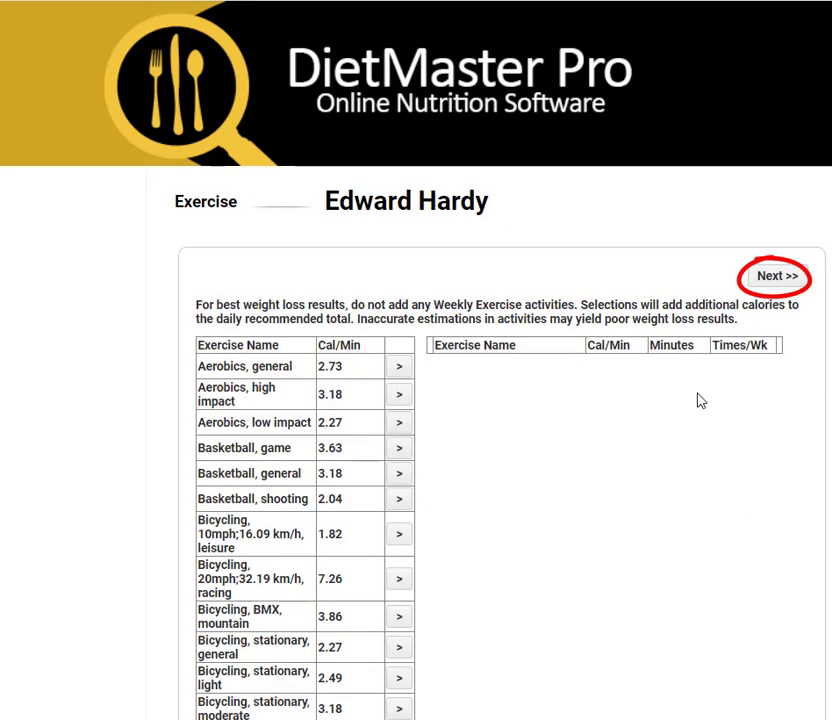
Skip adding weekly exercise activities and continue to the body type page.
scroll(659, 438, "down", 5)
scroll(655, 438, "up", 3)
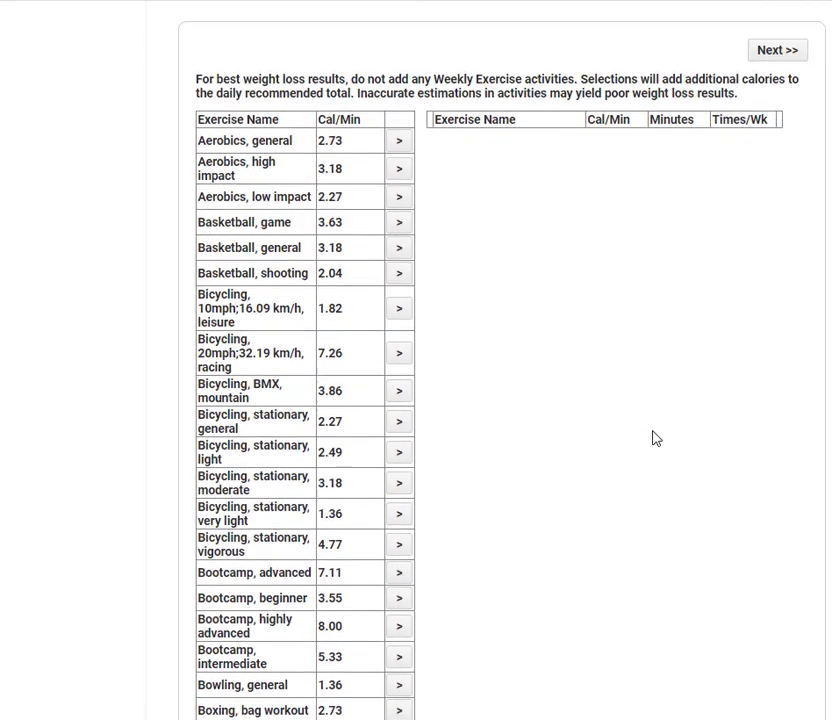
scroll(655, 438, "up", 3)
left_click_drag(217, 303, 577, 312)
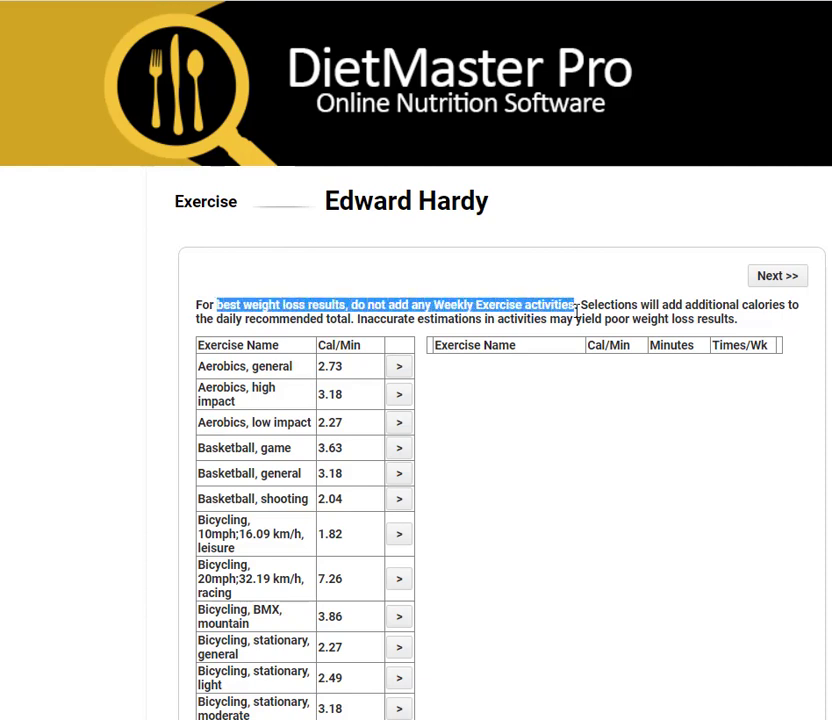
left_click(577, 312)
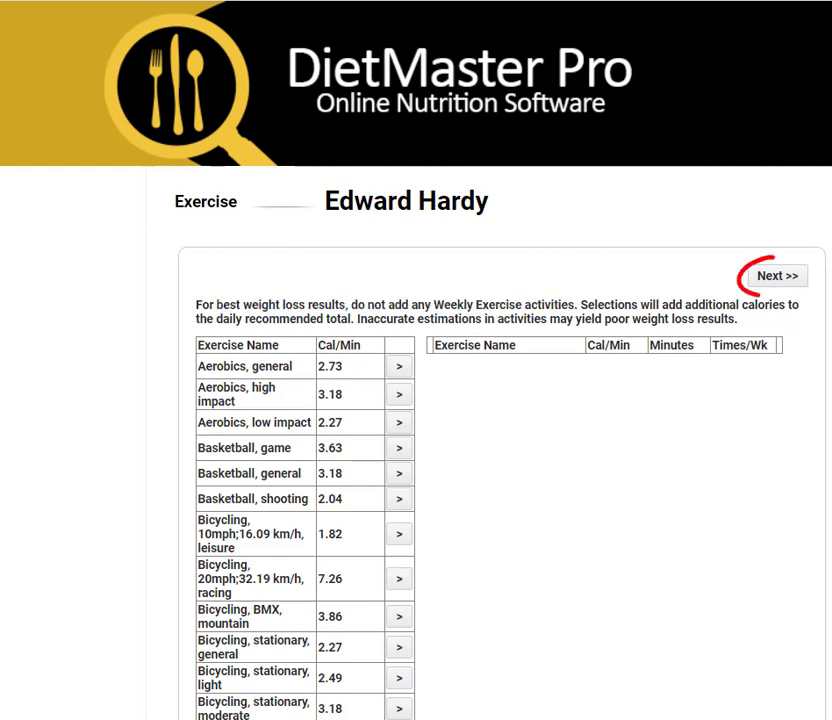
left_click(803, 268)
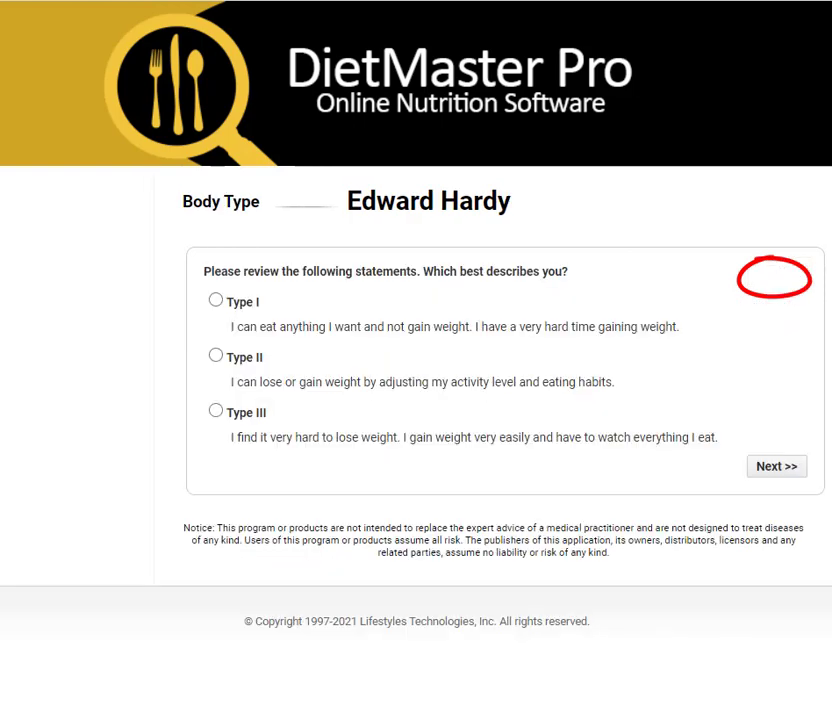
Choose the Type II body type and a Sedentary activity level.
left_click(215, 356)
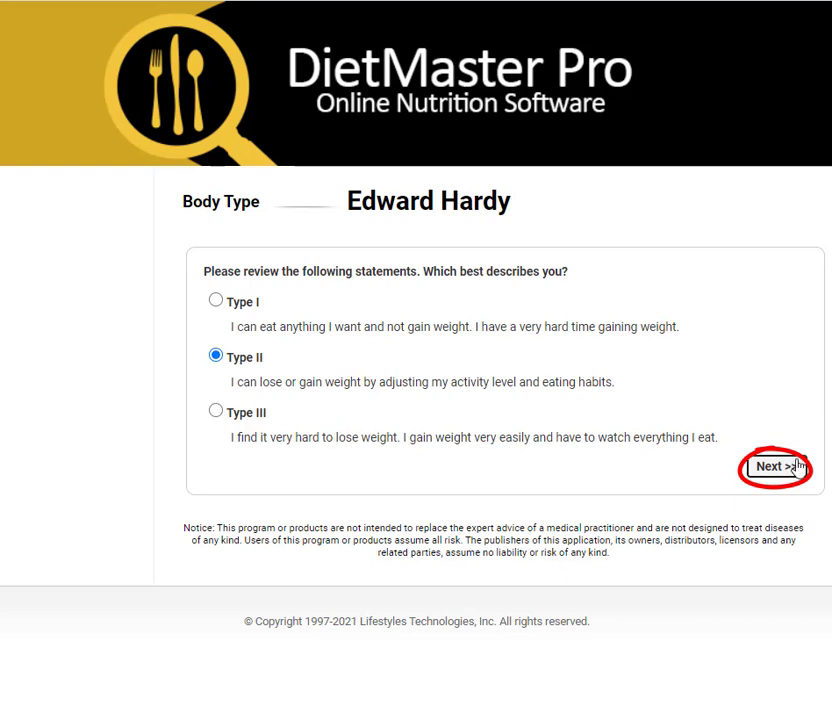
left_click(797, 466)
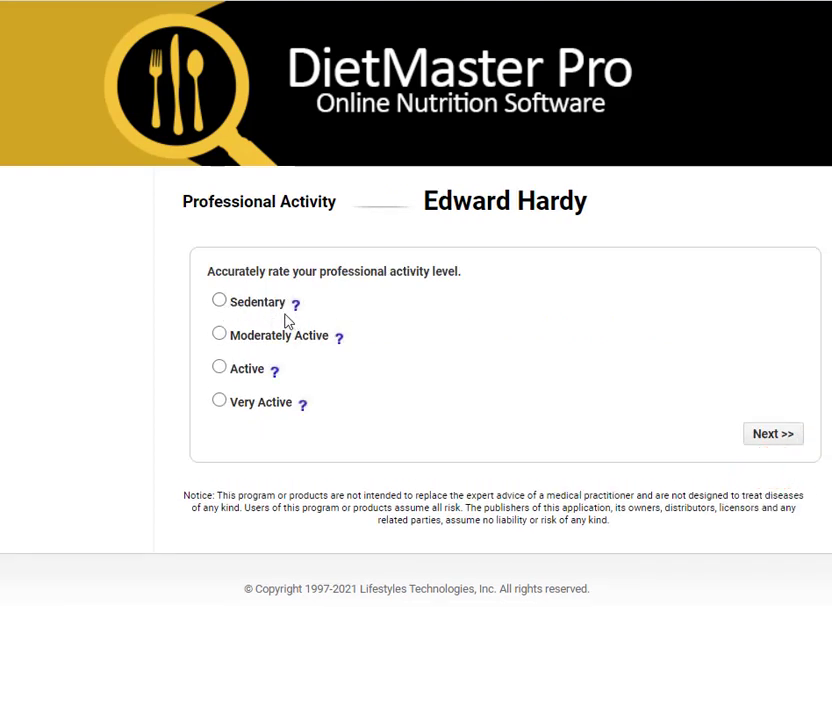
left_click(219, 302)
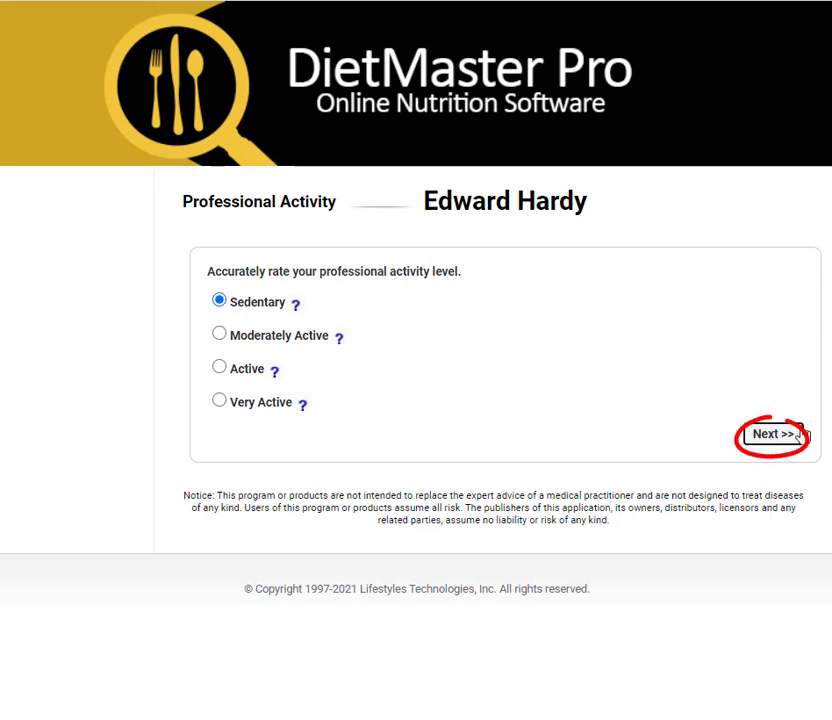
left_click(770, 436)
Set a Weight Loss goal of 190 lbs at a rate of 1.00 lbs/week.
left_click(216, 334)
left_click(359, 447)
type("1")
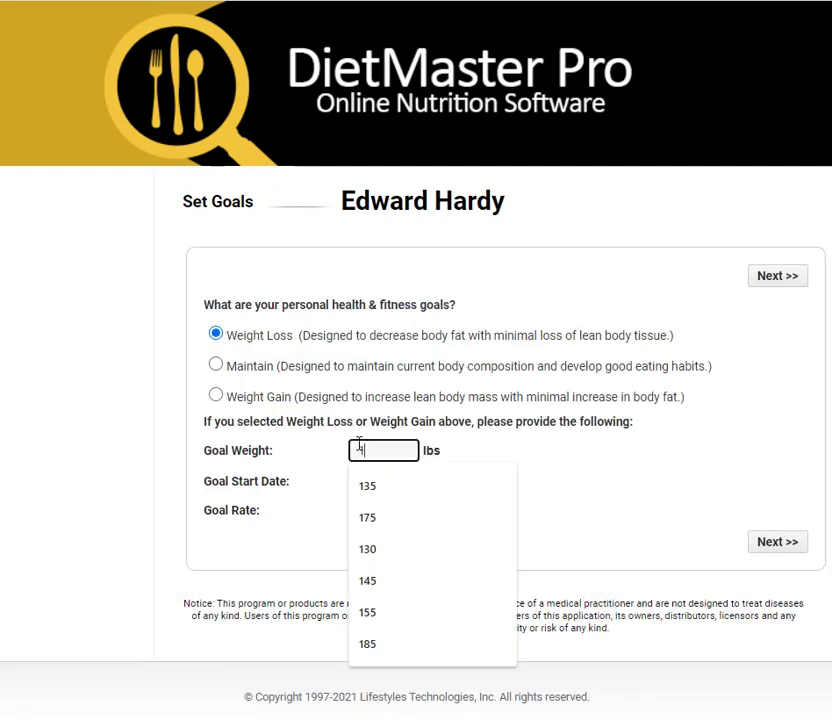
type("90")
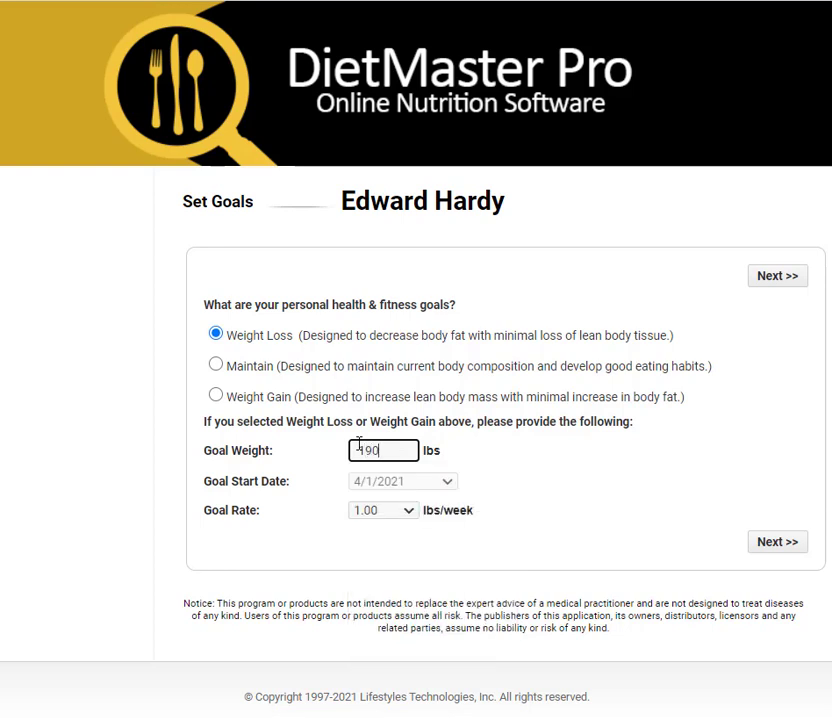
key("Tab")
left_click(407, 511)
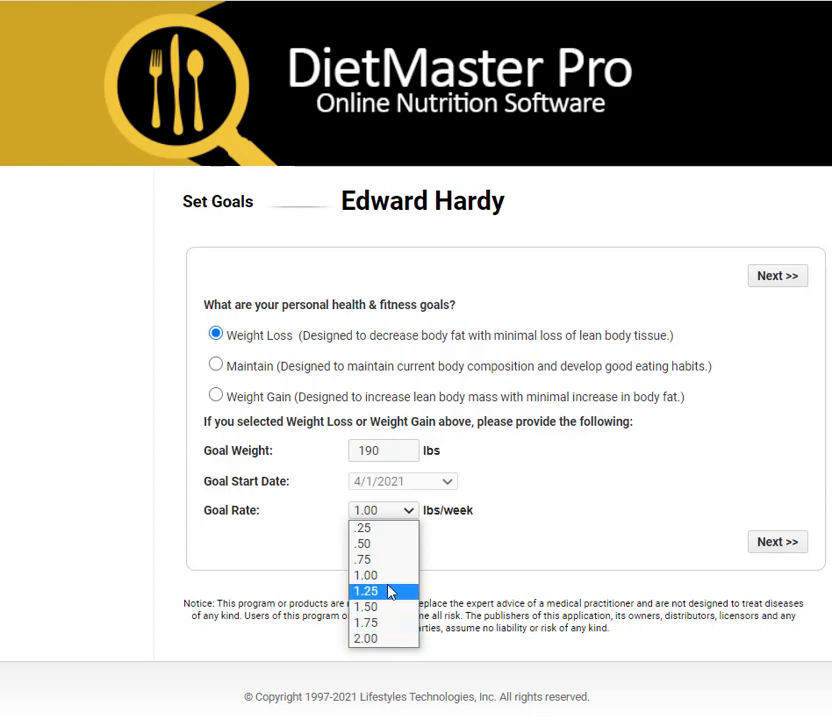
left_click(451, 512)
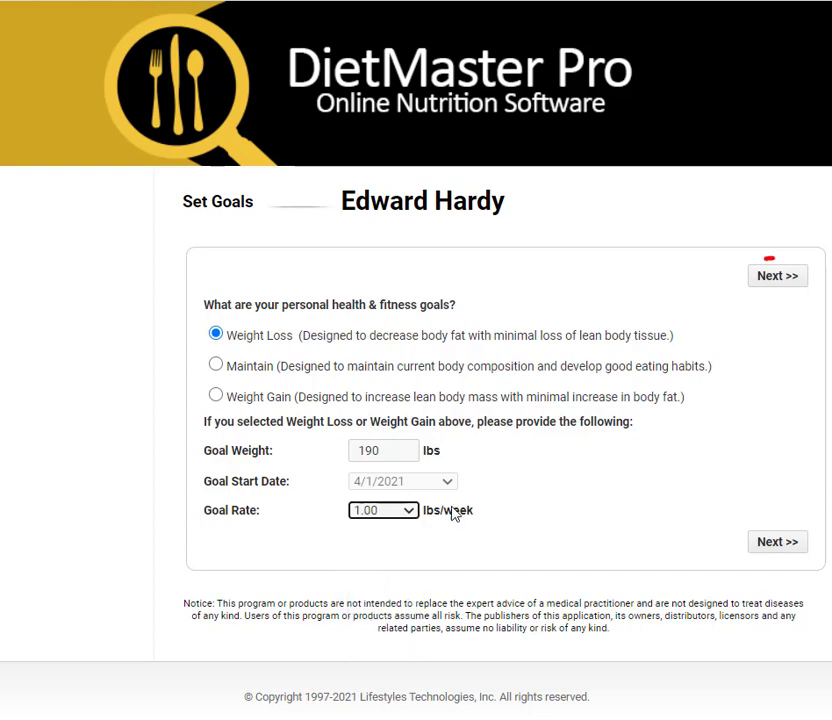
left_click(779, 278)
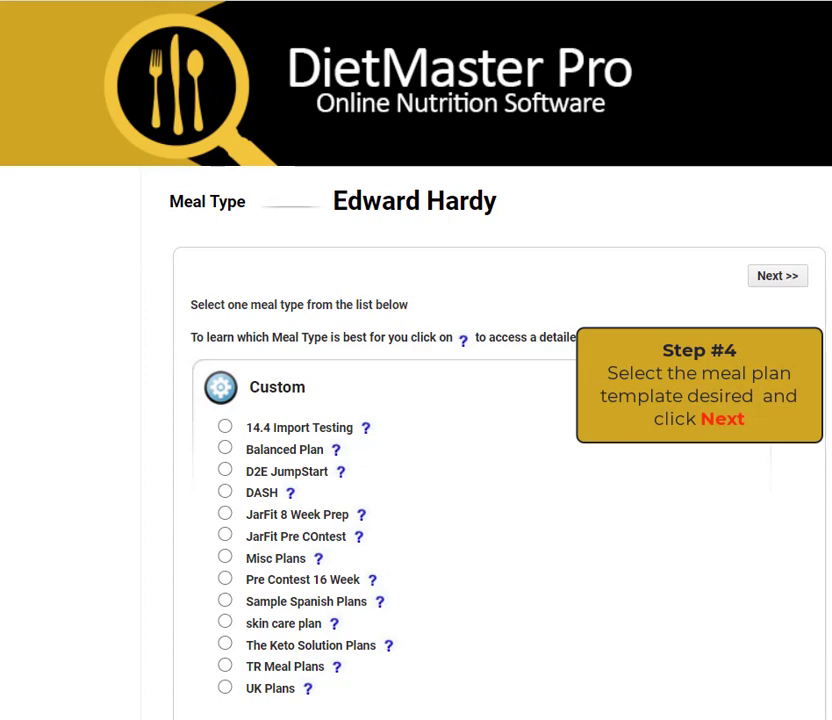
Choose the Heart Healthy Living meal type.
scroll(416, 450, "down", 5)
scroll(416, 360, "down", 7)
scroll(416, 360, "down", 8)
scroll(416, 360, "down", 8)
scroll(416, 360, "down", 4)
scroll(416, 360, "up", 15)
scroll(784, 349, "up", 12)
scroll(762, 352, "up", 2)
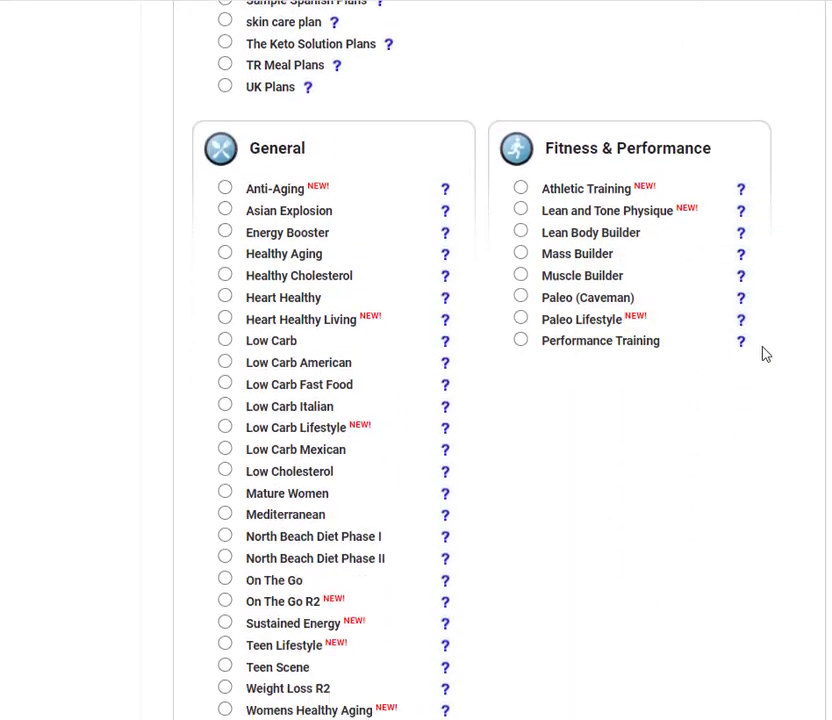
scroll(605, 367, "down", 1)
left_click(225, 201)
scroll(817, 241, "up", 8)
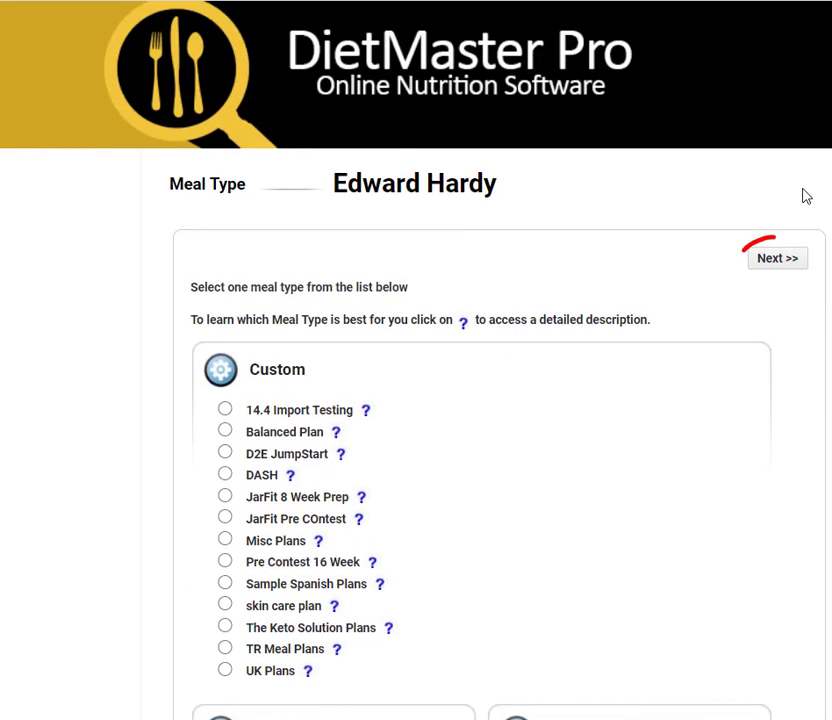
left_click(777, 259)
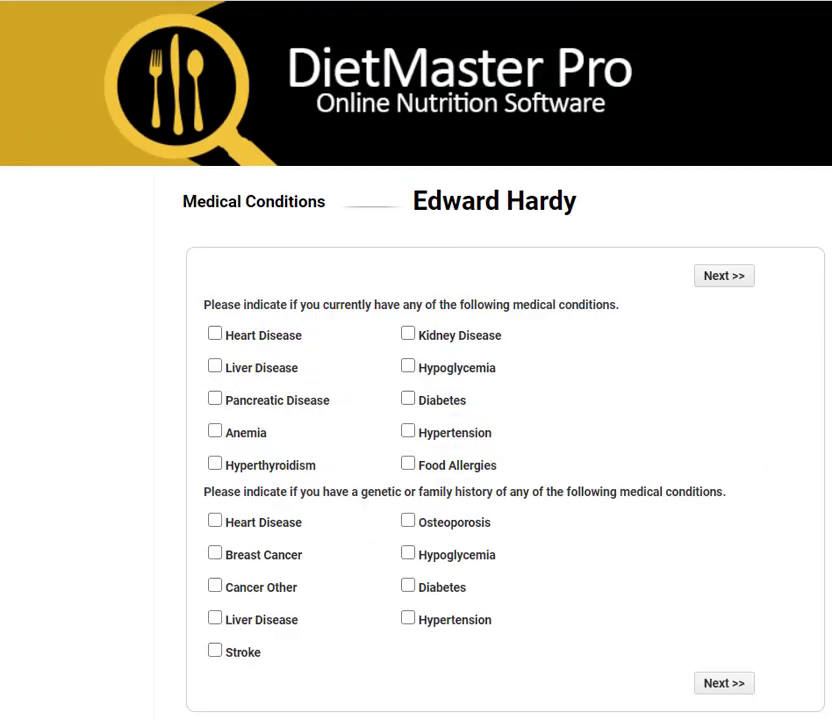
Mark Diabetes as a current condition, finish the profile, and open the meal plan reports.
left_click(408, 400)
mouse_move(686, 463)
left_mouse_down()
mouse_move(600, 329)
mouse_move(689, 471)
left_mouse_up()
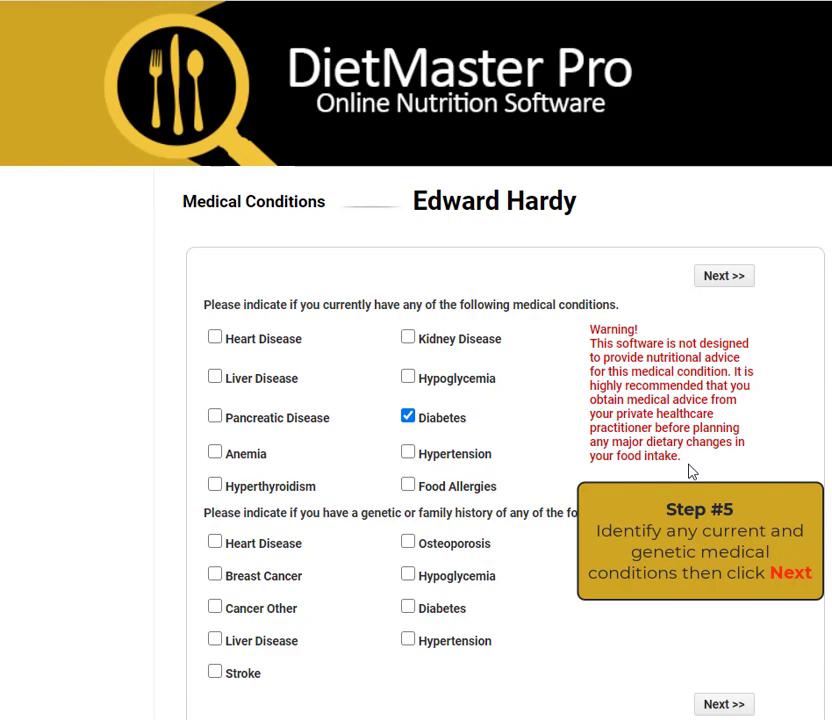
left_click(745, 277)
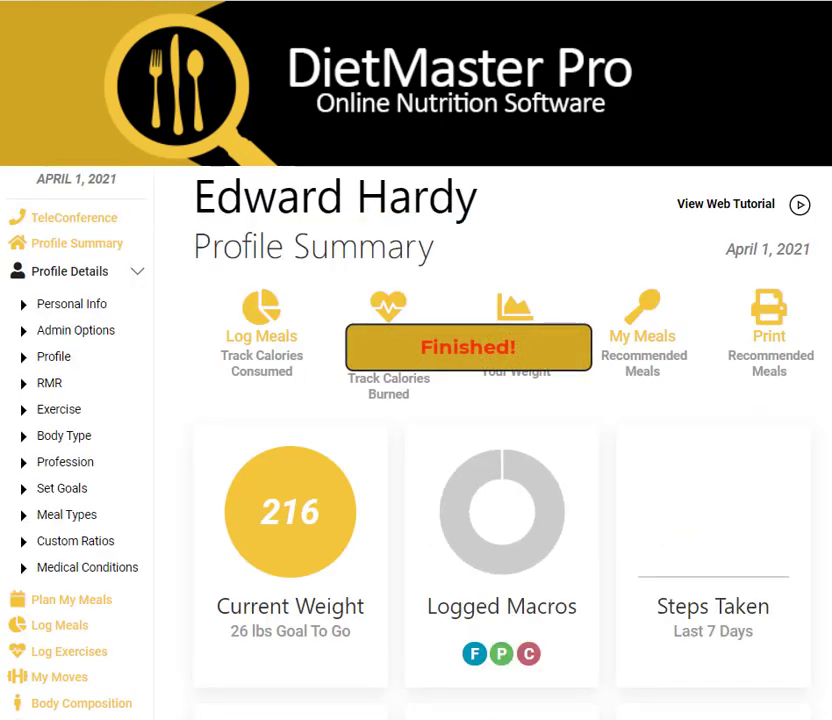
scroll(763, 60, "down", 3)
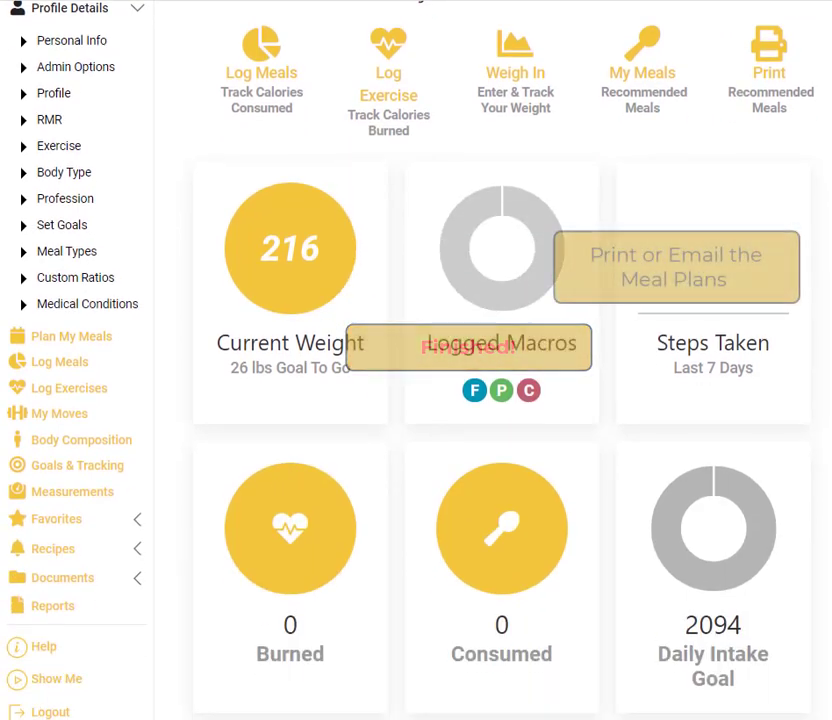
left_click(765, 58)
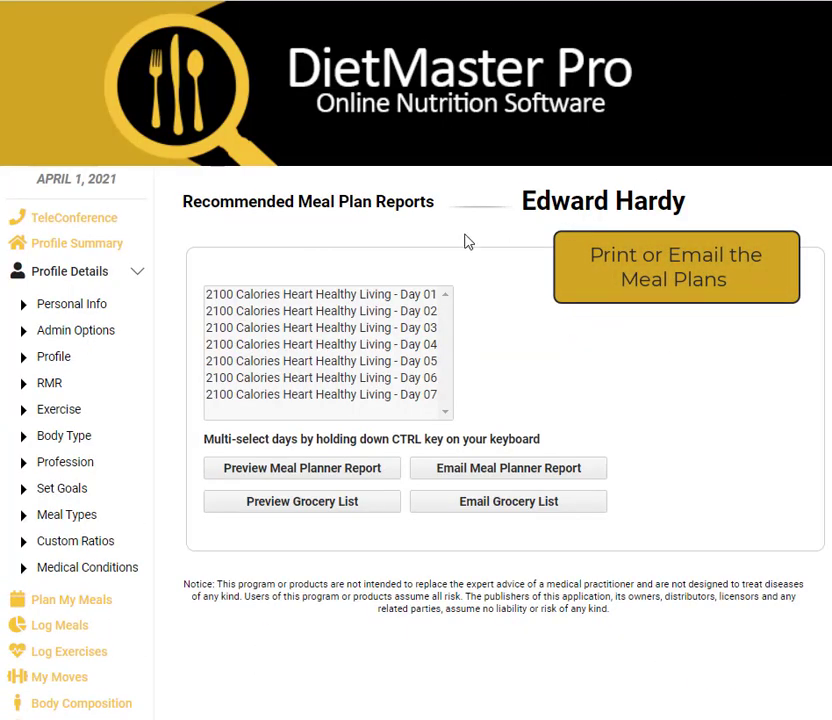
Preview the meal planner report for Day 01 through Day 05.
left_click(306, 297)
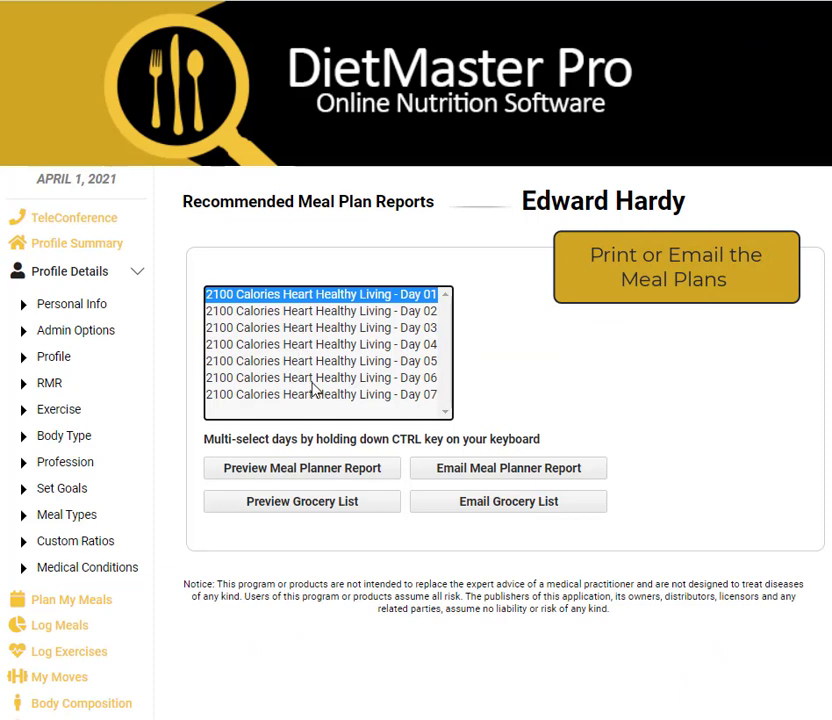
left_click(317, 361, "shift")
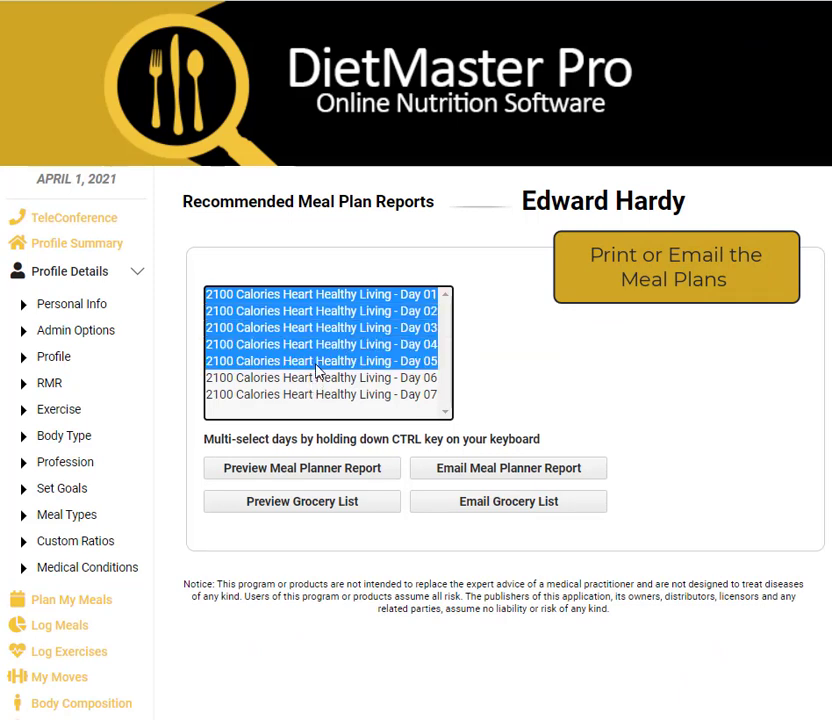
left_click(317, 474)
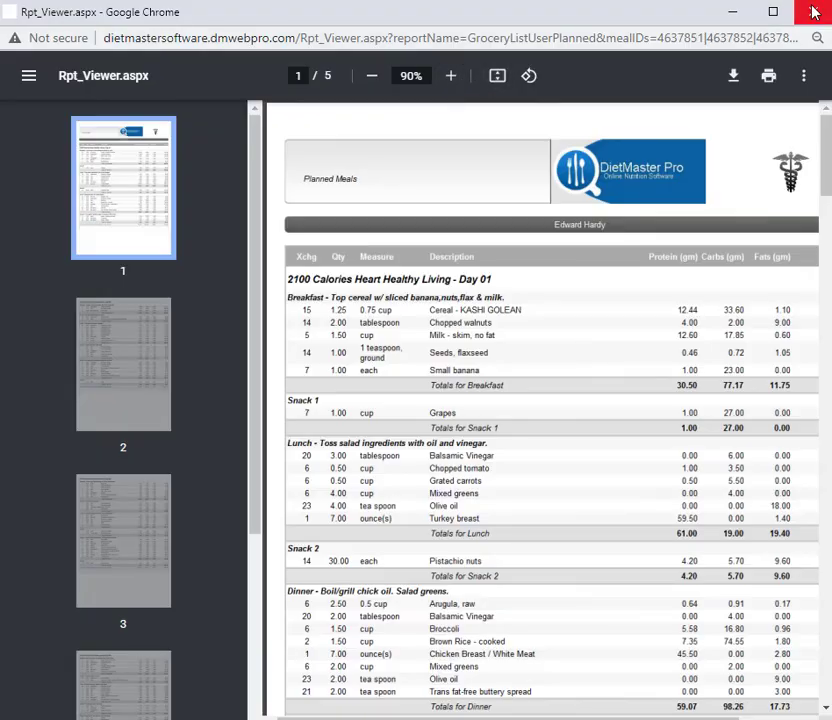
Review pages 3 and 4 of the meal plan report, then close it.
scroll(695, 318, "down", 15)
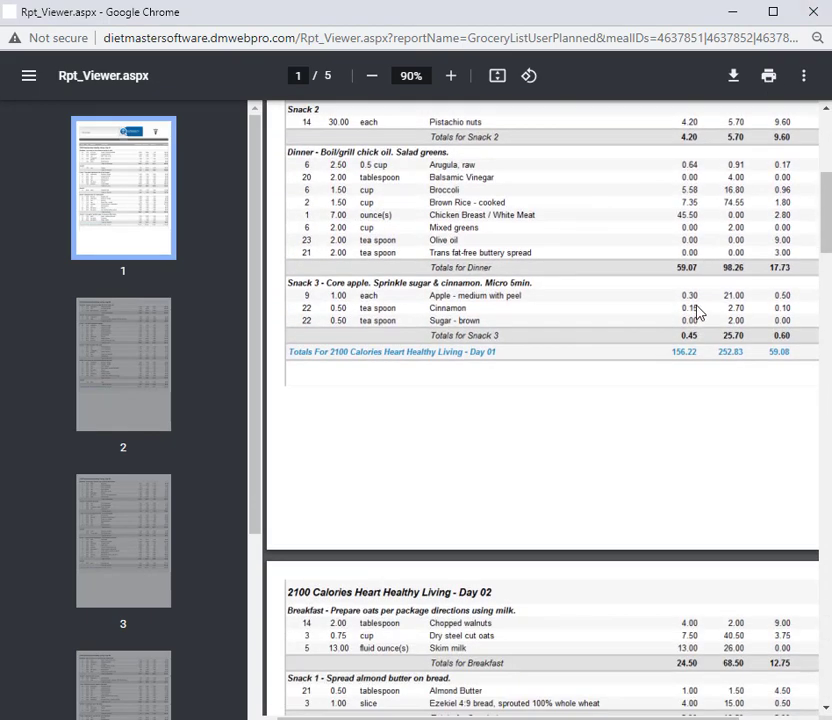
scroll(700, 310, "down", 3)
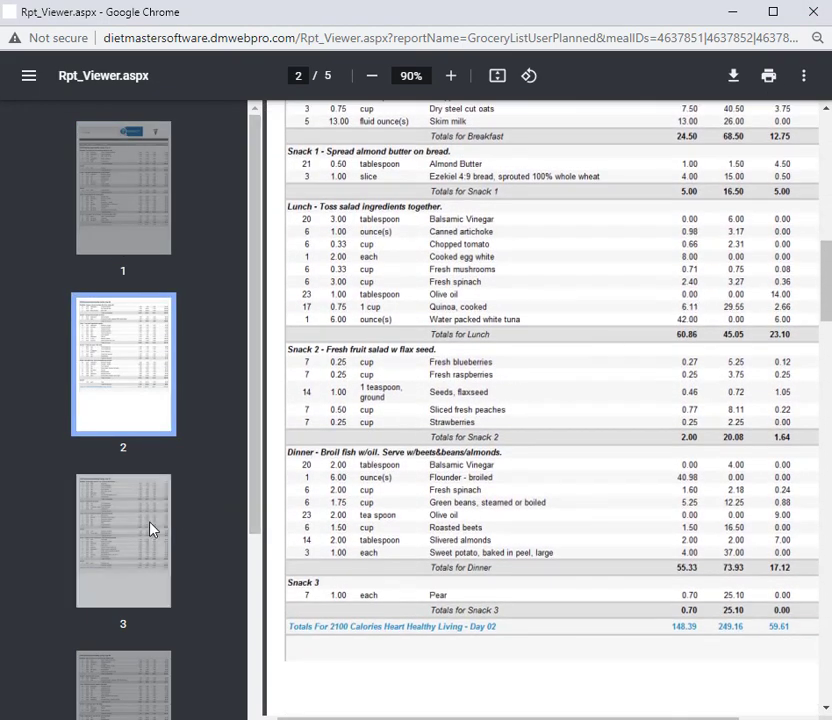
left_click(152, 530)
scroll(283, 470, "down", 3)
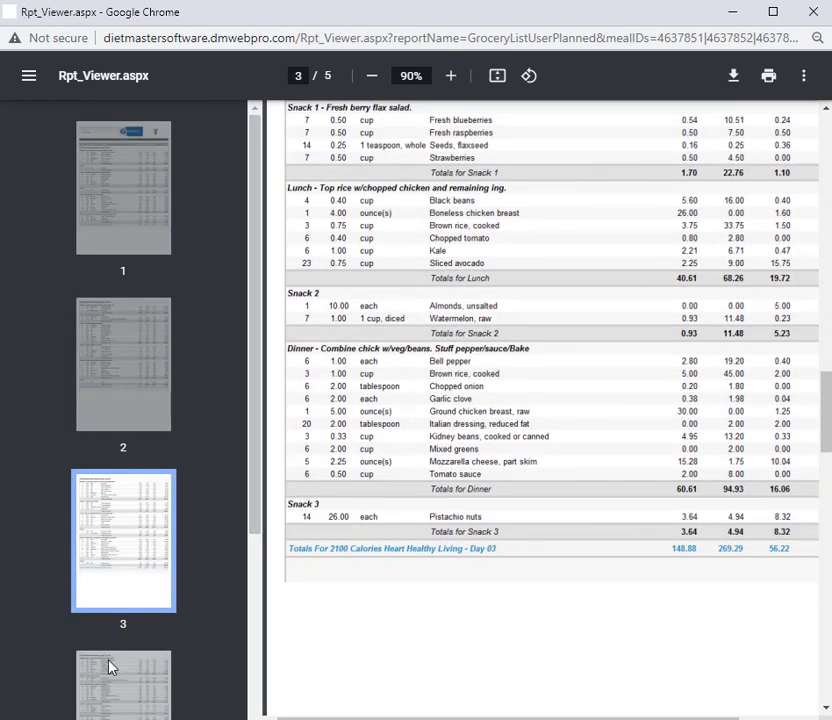
left_click(158, 664)
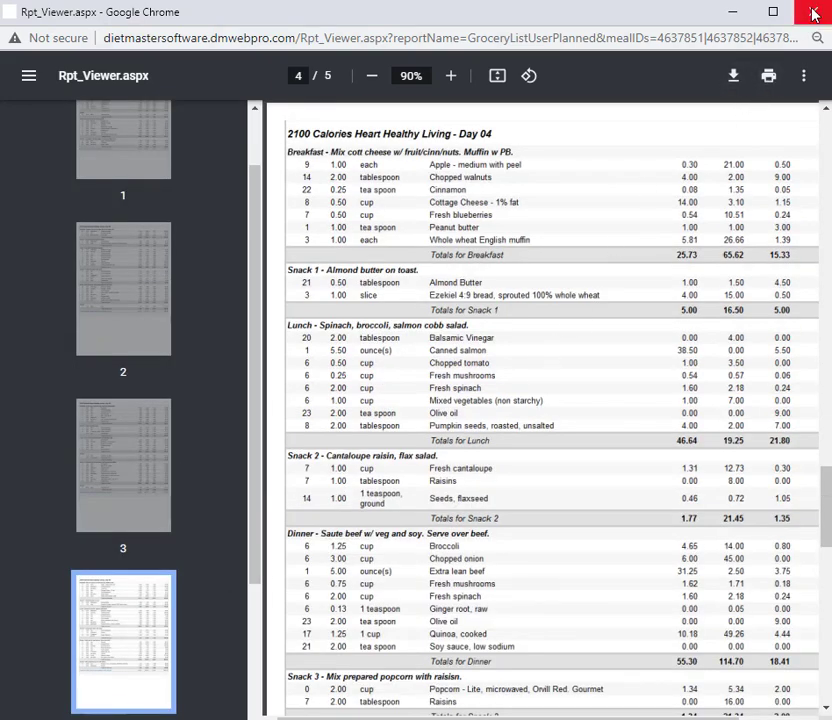
left_click(811, 10)
Preview a grocery list covering Day 01 through Day 07.
left_click(344, 296)
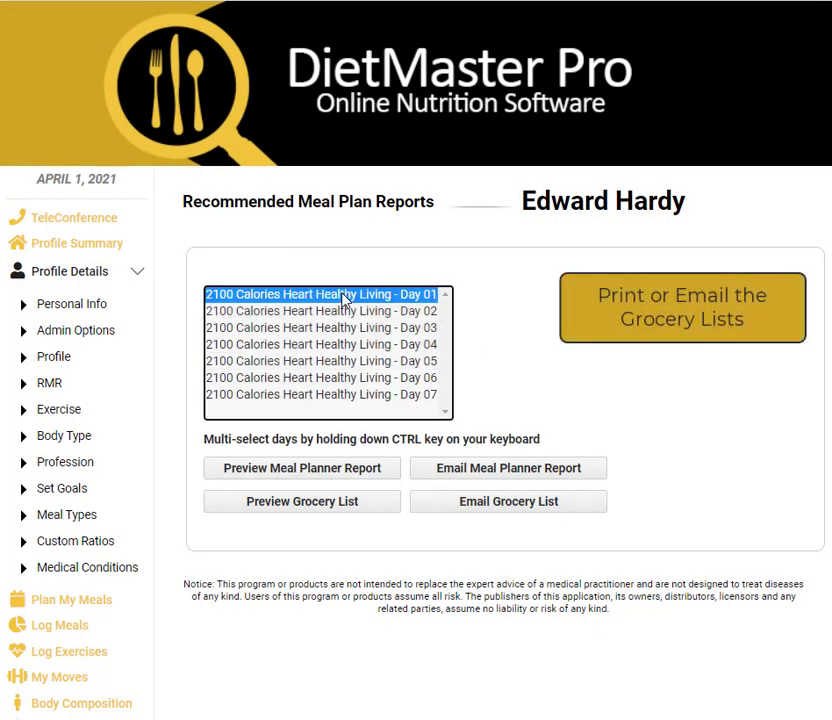
left_click(299, 396, "shift")
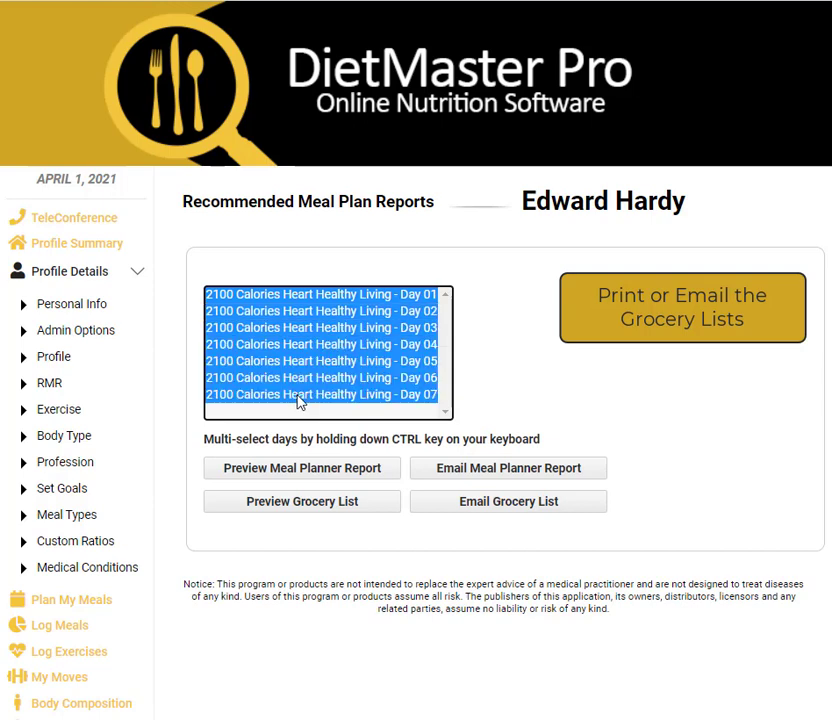
left_click(298, 506)
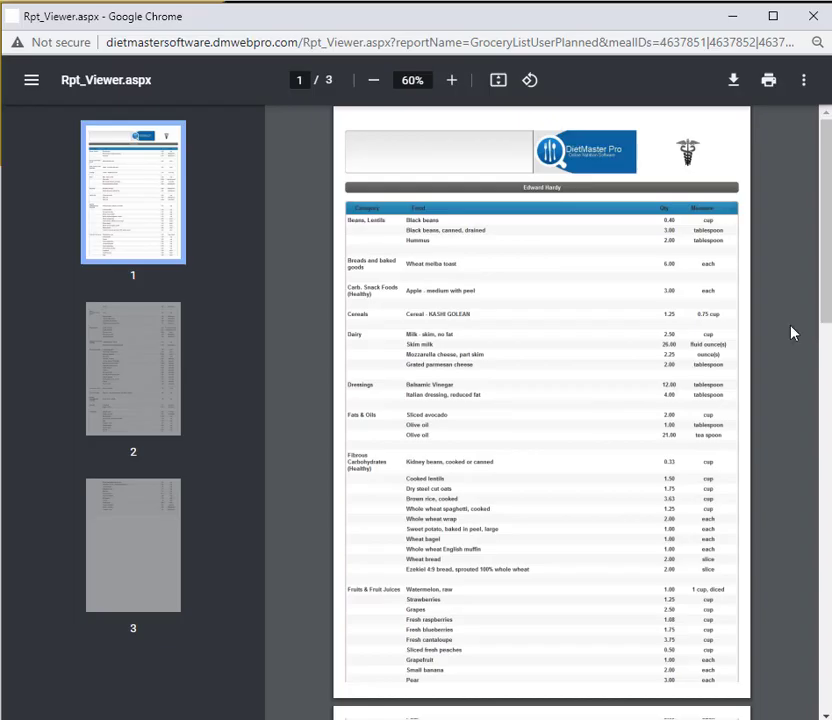
Zoom the grocery list in three levels, scroll through it, and close it.
left_click(452, 80)
left_click(452, 80)
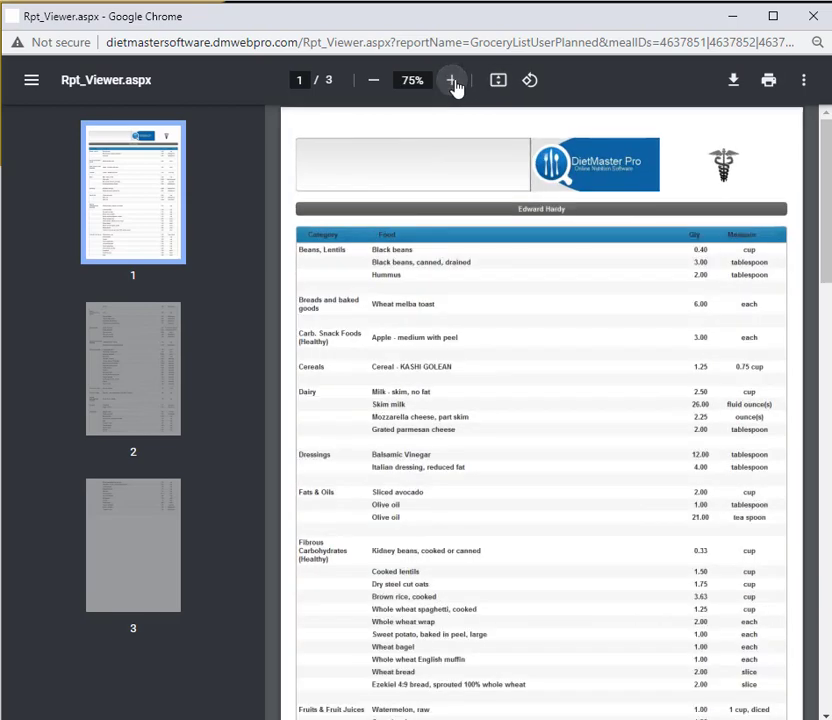
left_click(452, 80)
left_click_drag(826, 187, 828, 498)
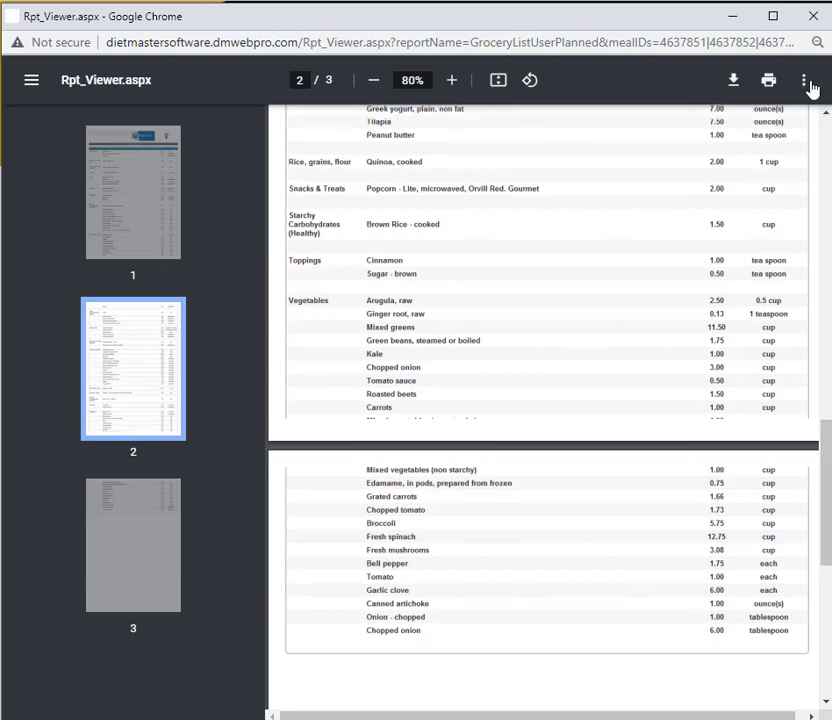
left_click(812, 20)
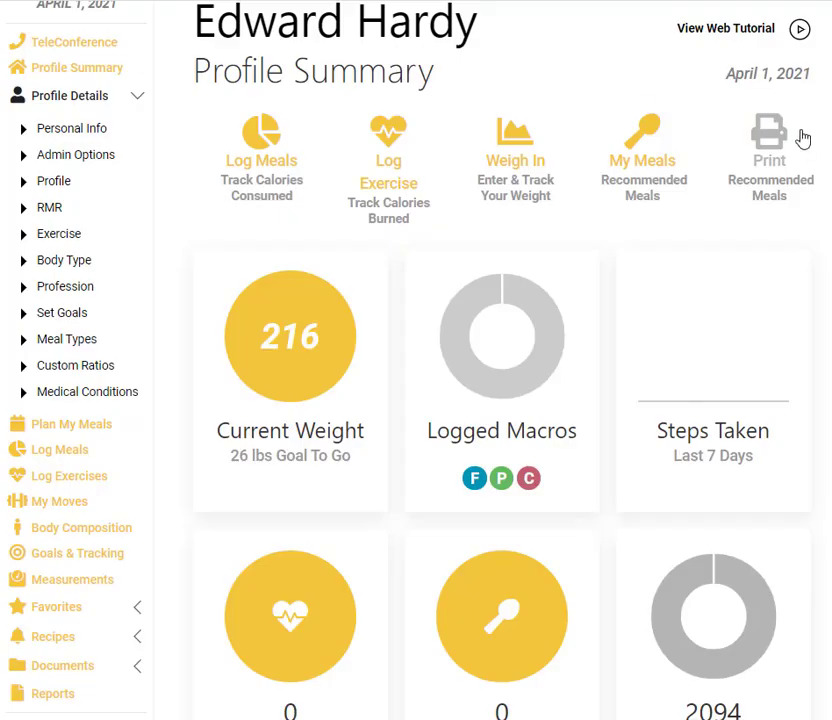
Open the '2100 Calories Heart Healthy Living - Day 01' plan and scroll to its Breakfast foods.
left_click(646, 142)
scroll(644, 150, "down", 3)
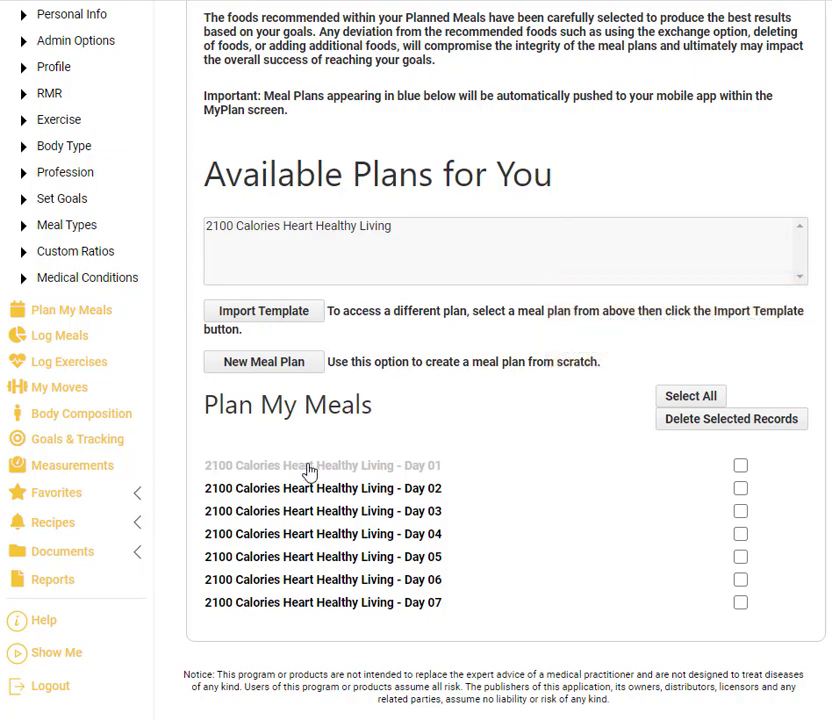
left_click(310, 466)
scroll(640, 342, "down", 3)
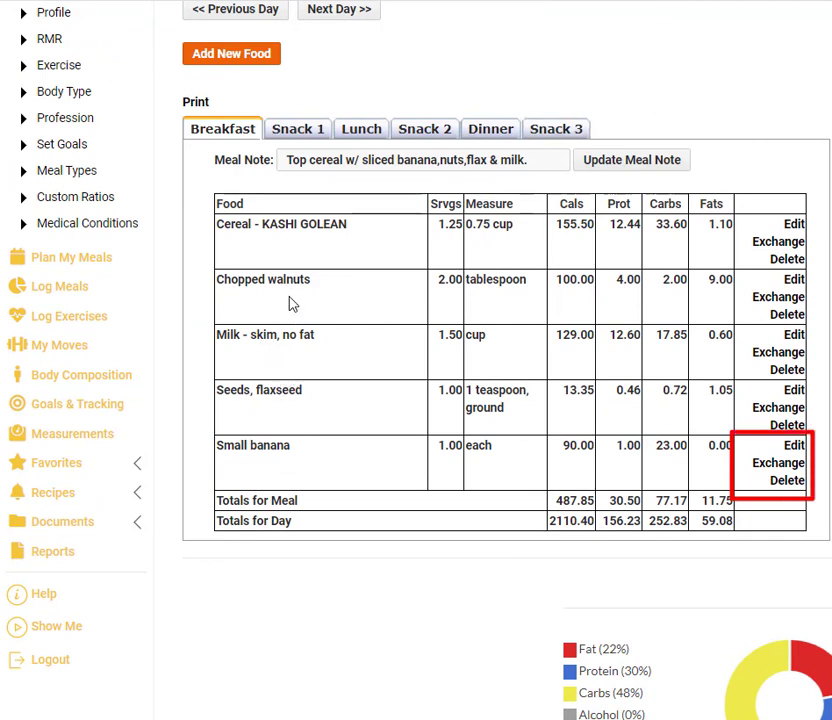
Exchange the breakfast's small banana for a medium orange.
left_click(756, 466)
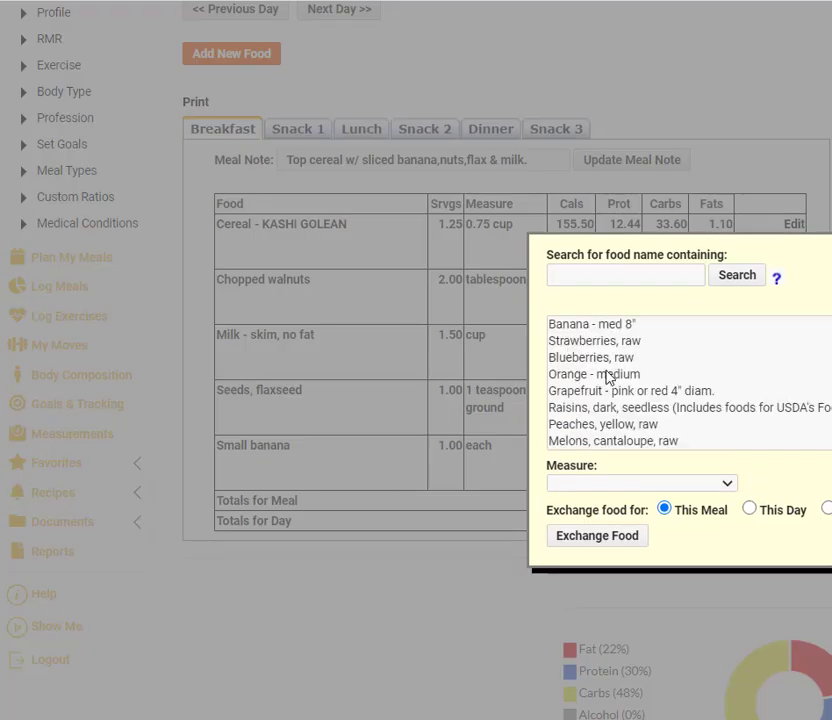
left_click(605, 375)
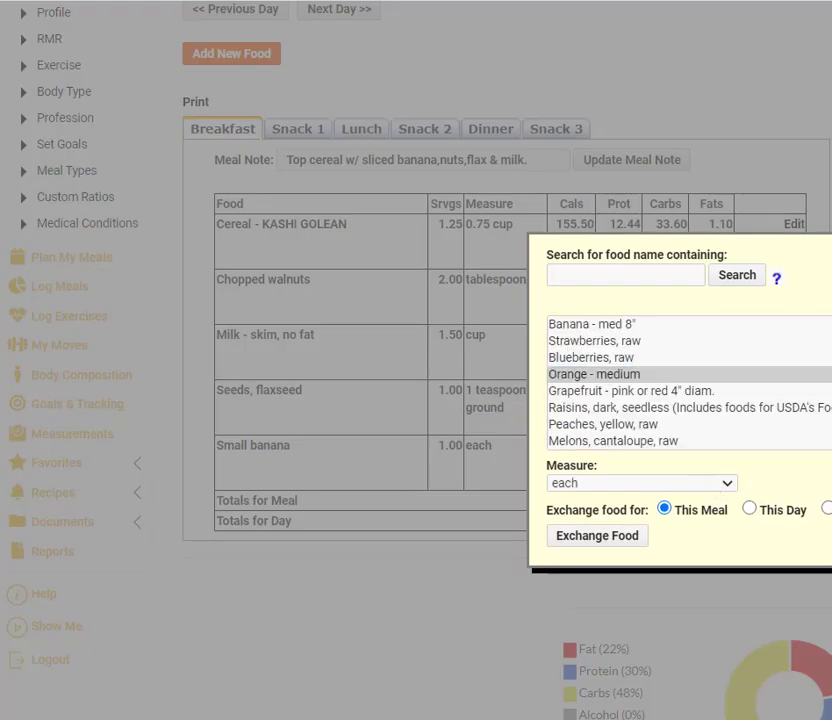
left_click(614, 540)
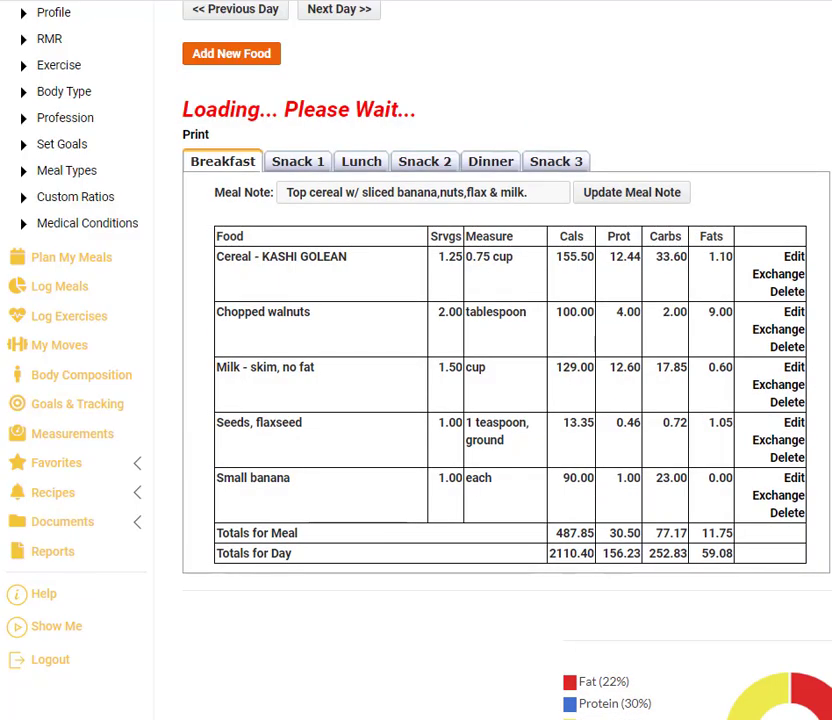
Review the day's Snack 1, Lunch, Snack 2 and Dinner foods.
left_click(311, 134)
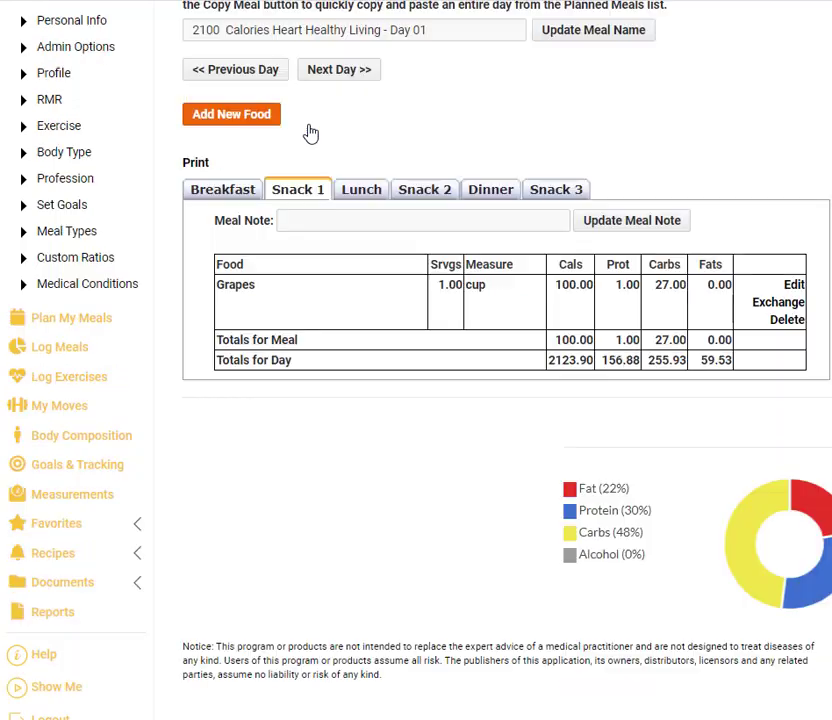
left_click(362, 190)
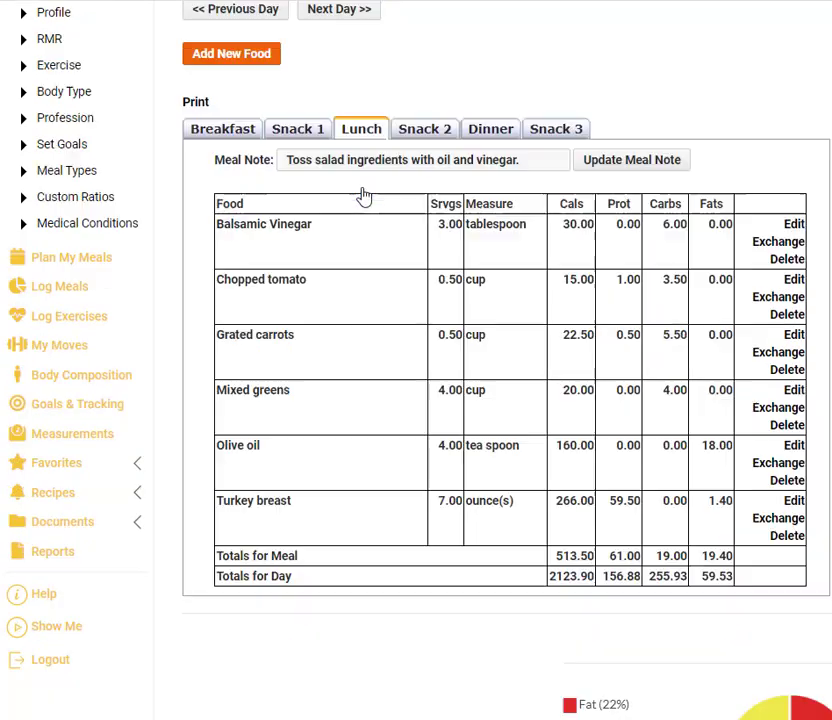
left_click(412, 137)
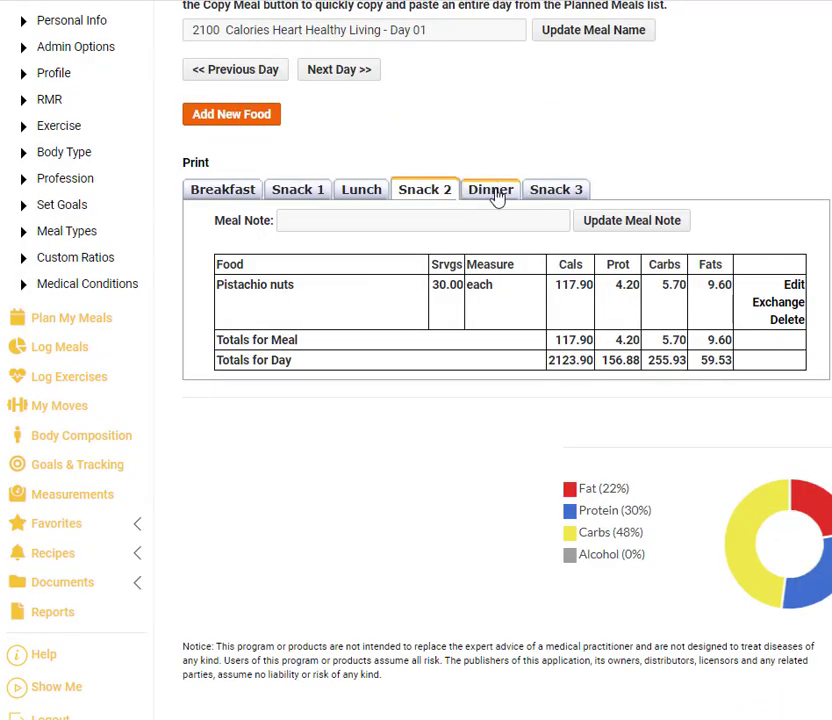
left_click(496, 197)
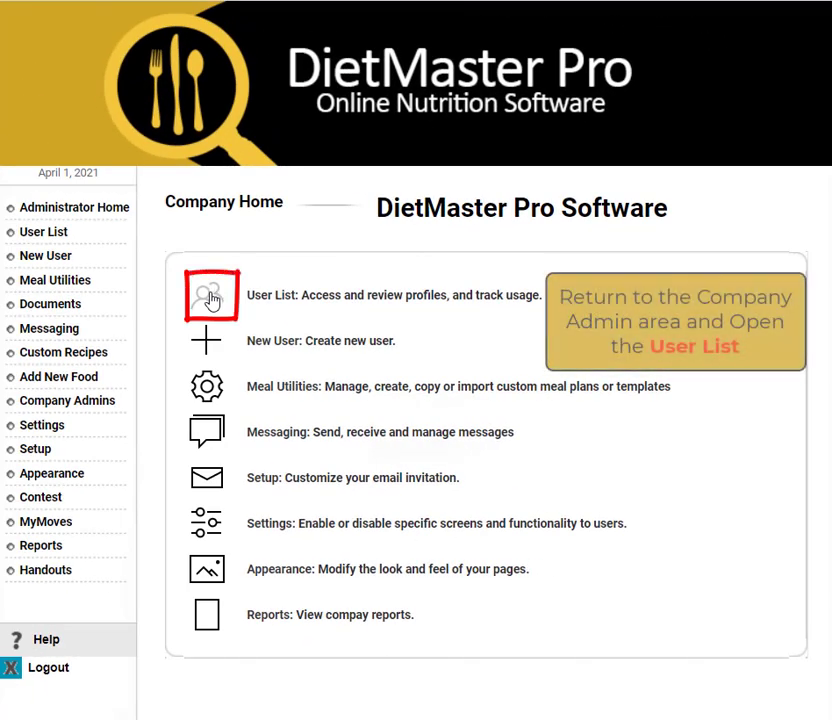
Search the User List by the client's last name and open their User Options.
left_click(211, 298)
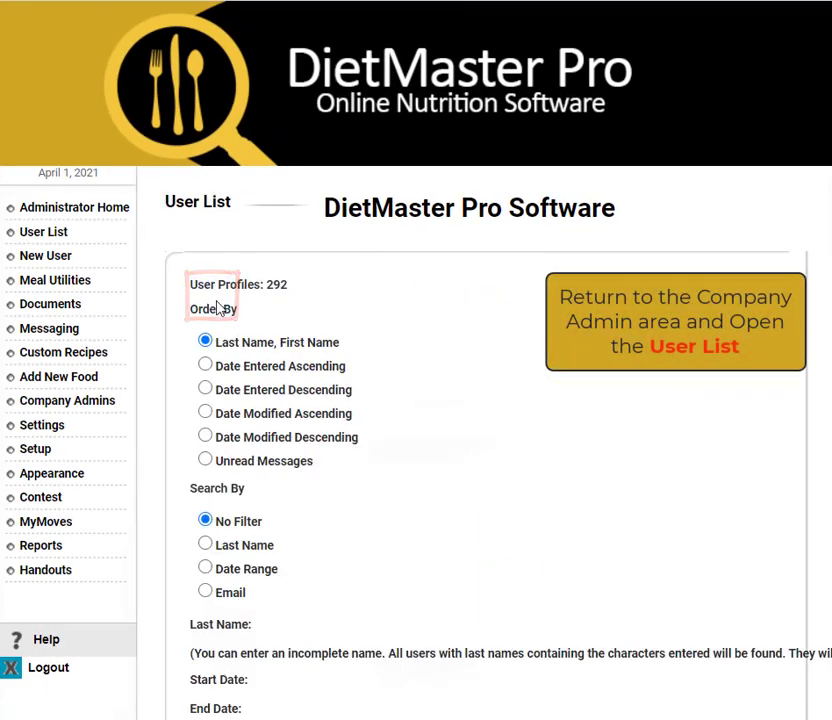
left_click(205, 545)
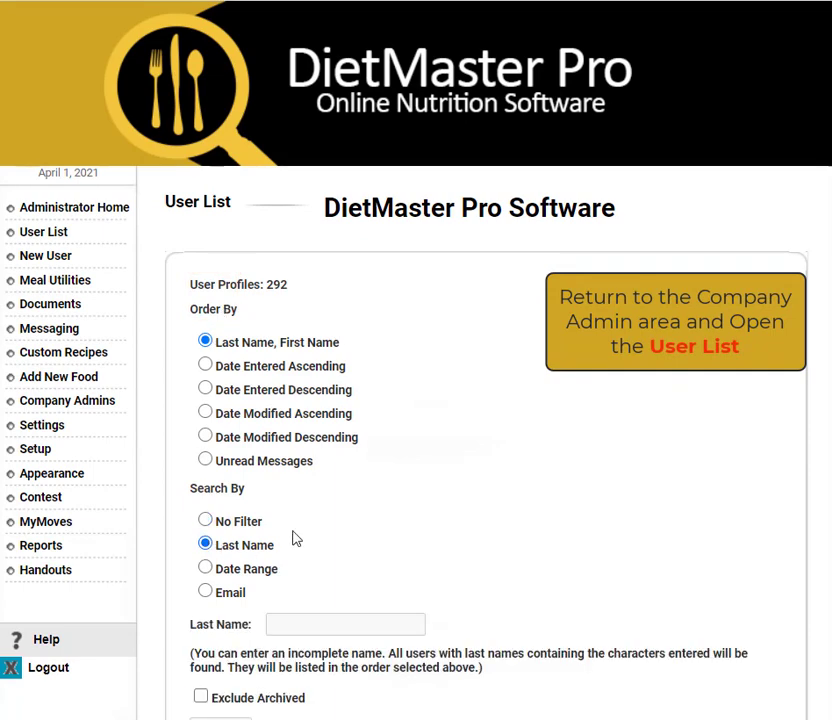
scroll(292, 538, "down", 3)
left_click(283, 362)
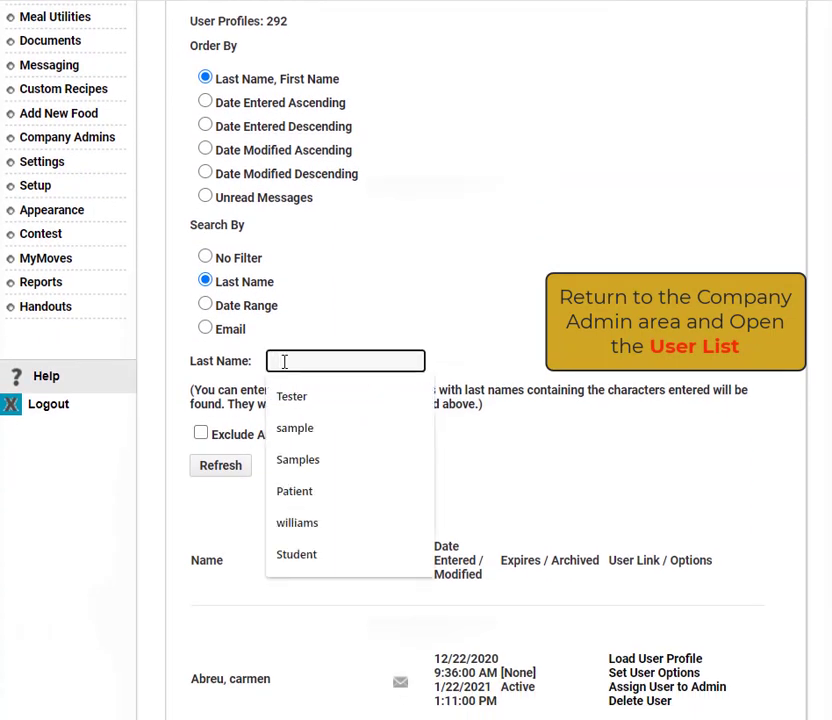
type("hard")
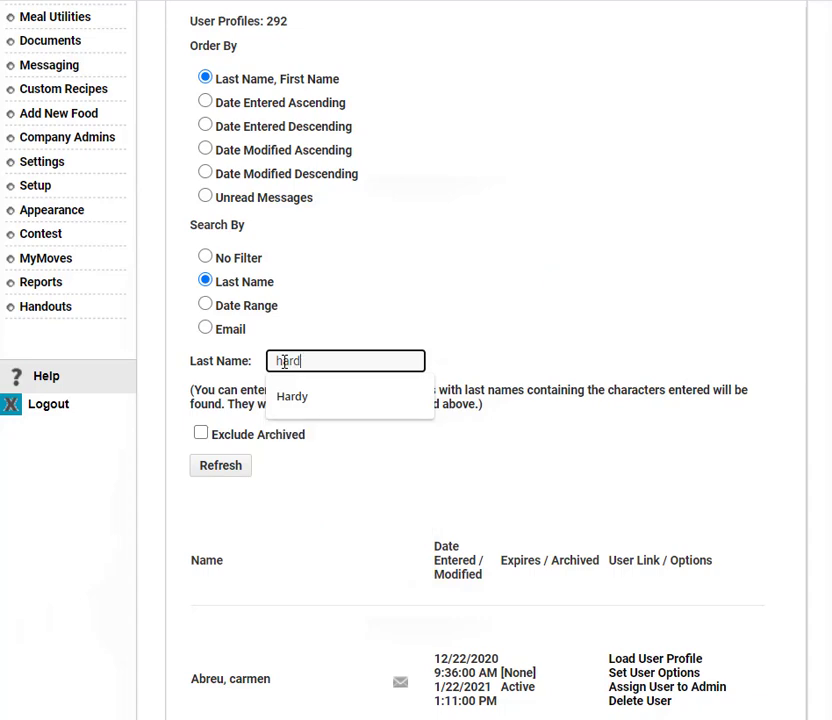
left_click(292, 397)
left_click(248, 462)
scroll(384, 343, "down", 4)
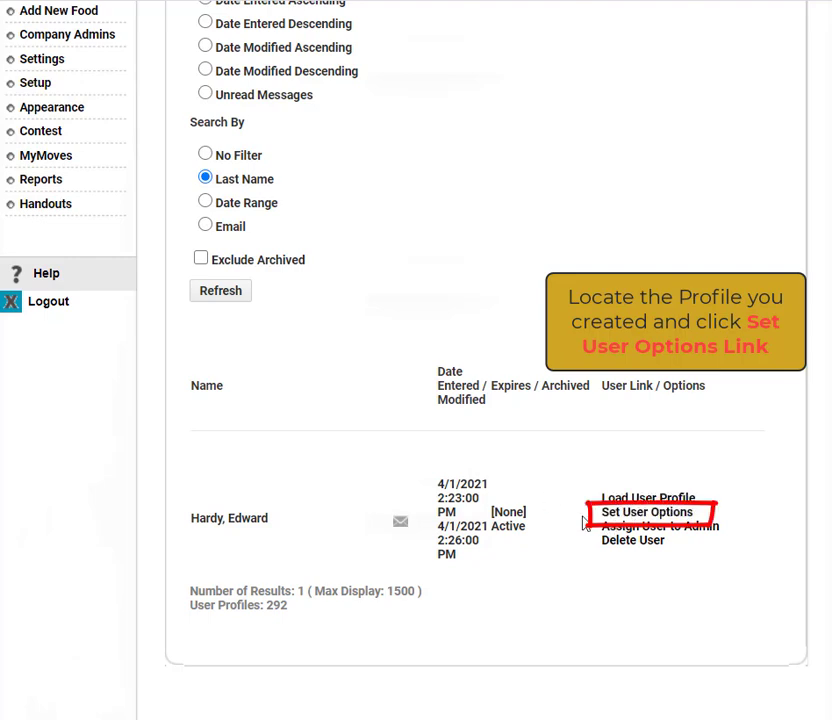
left_click(603, 513)
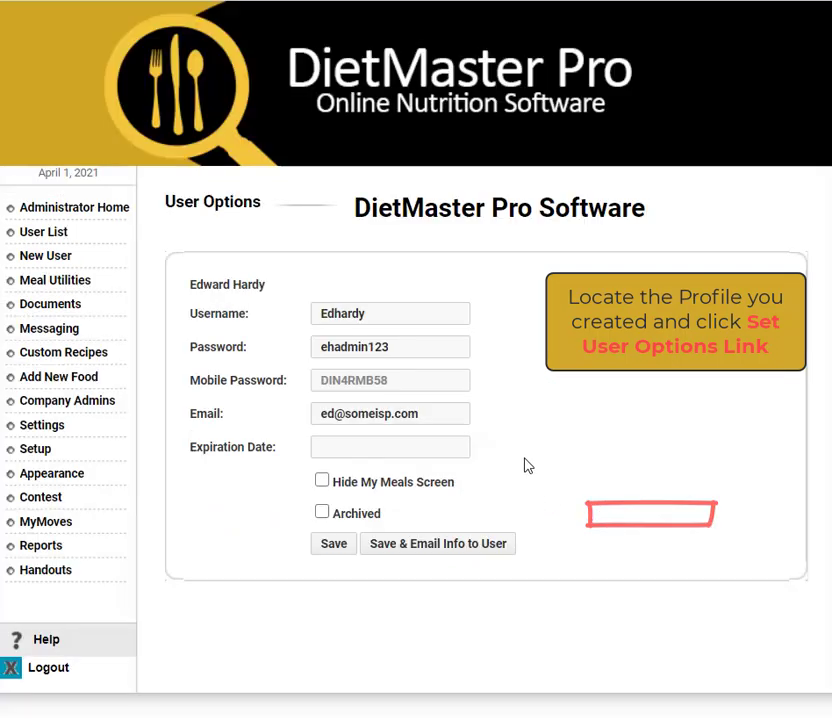
Set the access expiration date to 05/01/2021, save, and email the login info to the client.
left_click(340, 448)
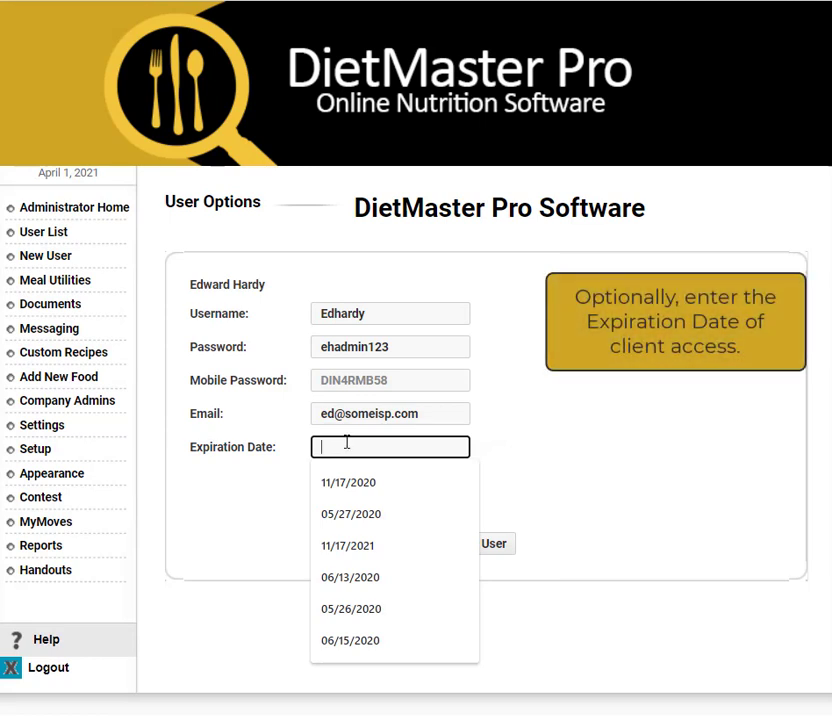
type("05/0")
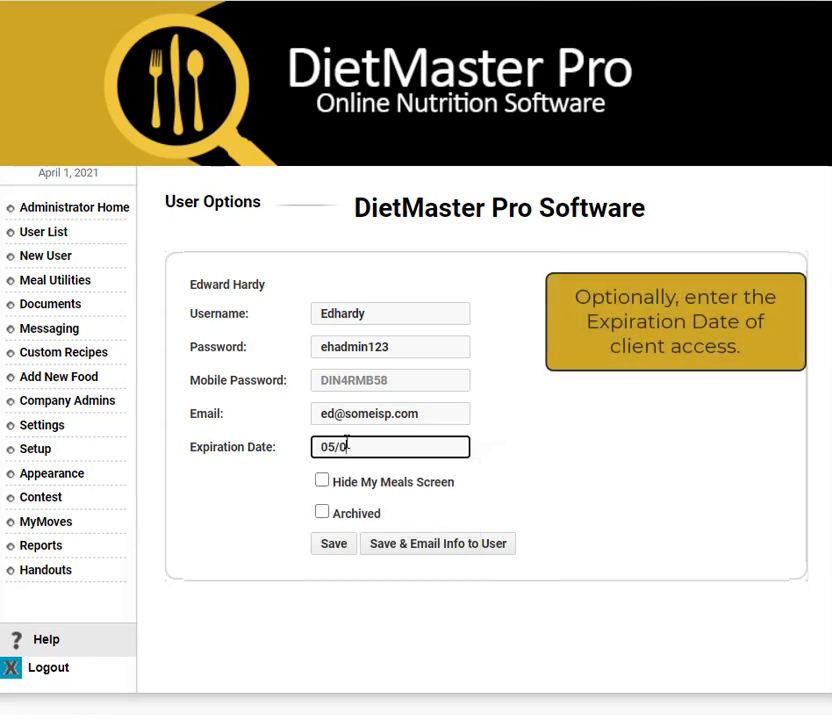
type("1/2021")
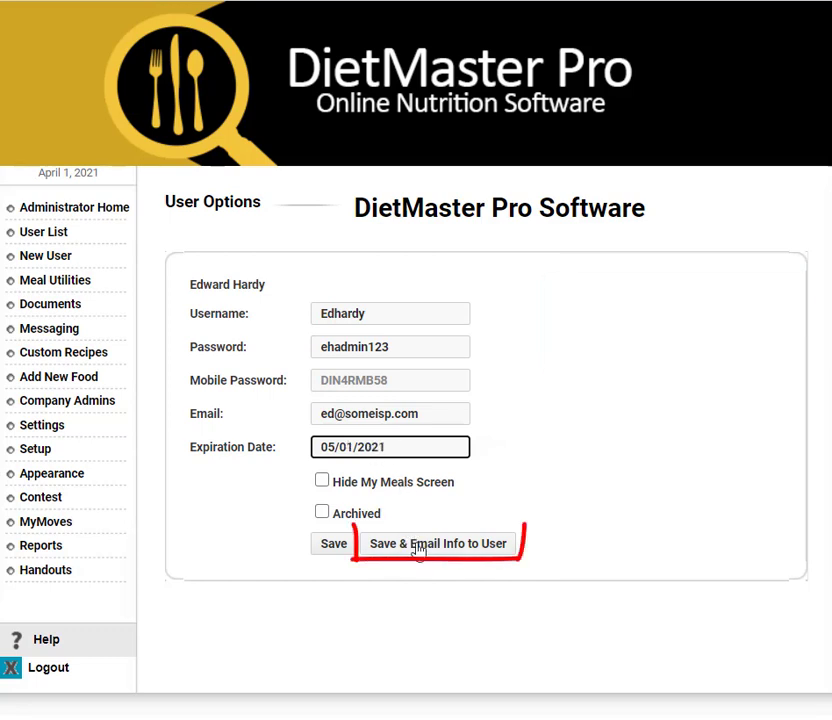
left_click(418, 546)
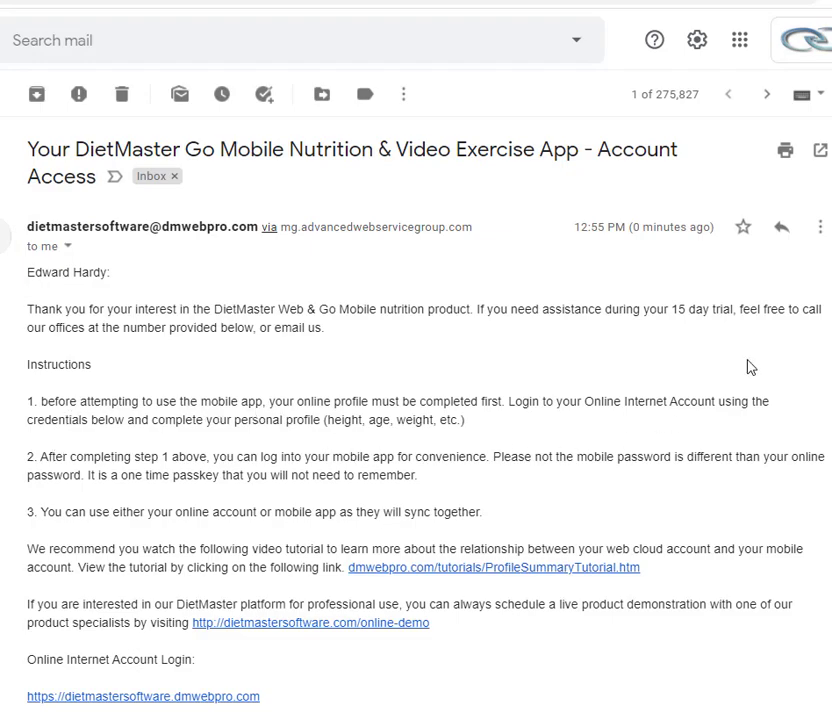
Highlight the web login section and the DietMaster Go Plus mobile activation password in the email.
scroll(416, 400, "down", 4)
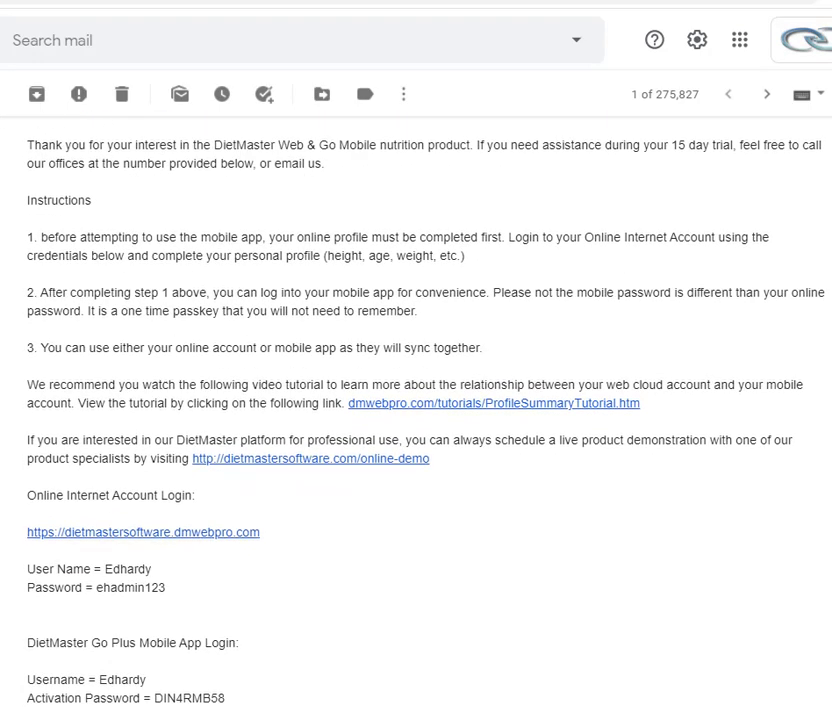
scroll(416, 400, "down", 3)
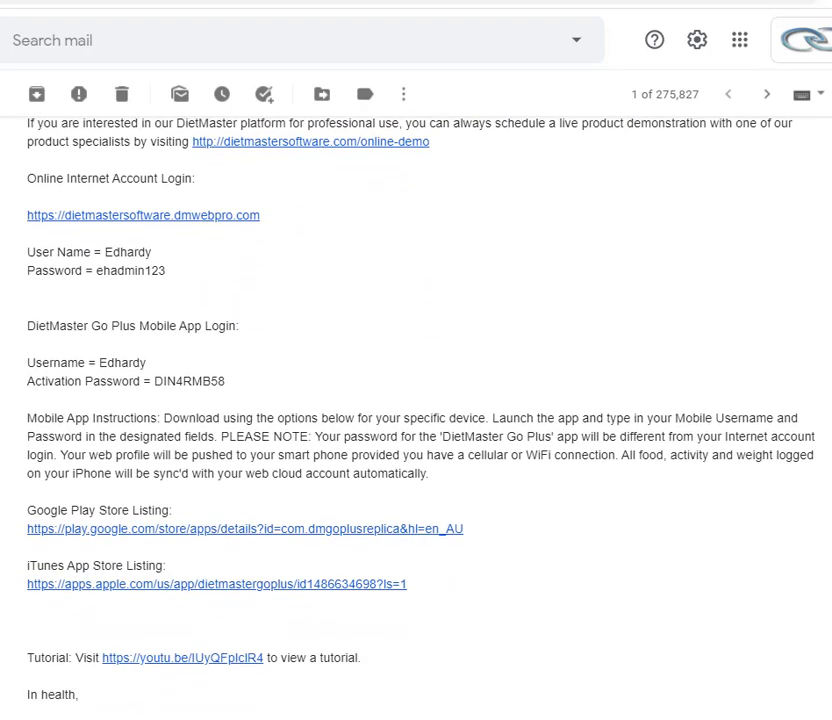
mouse_move(195, 157)
left_mouse_down()
mouse_move(30, 140)
mouse_move(33, 165)
left_mouse_up()
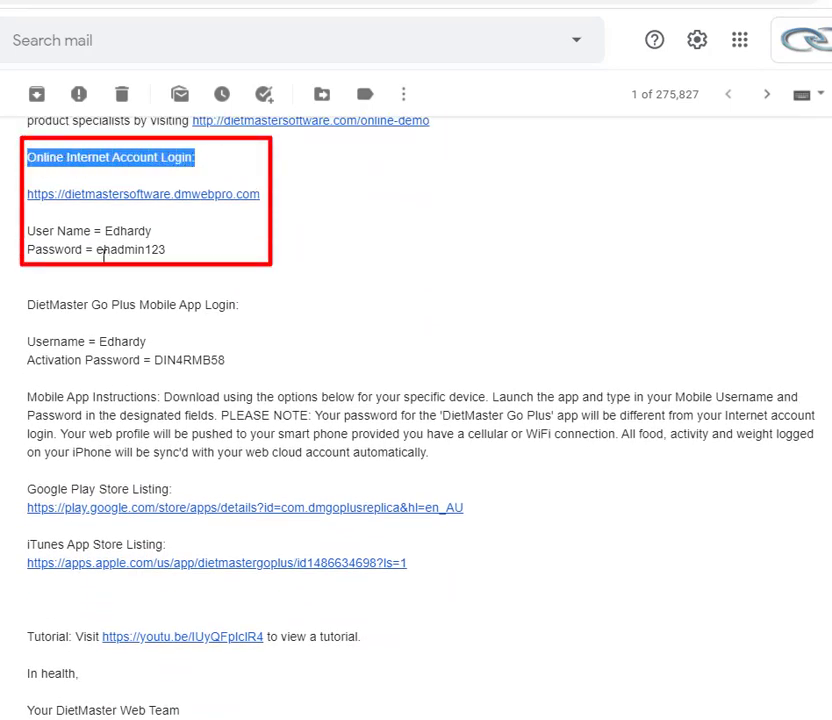
left_click_drag(247, 316, 31, 311)
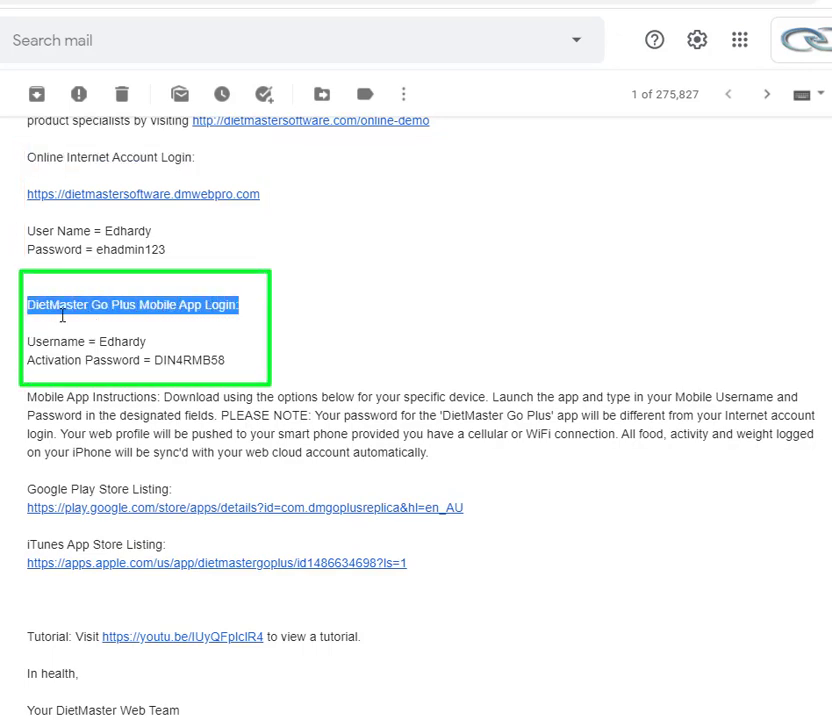
left_click_drag(153, 360, 226, 360)
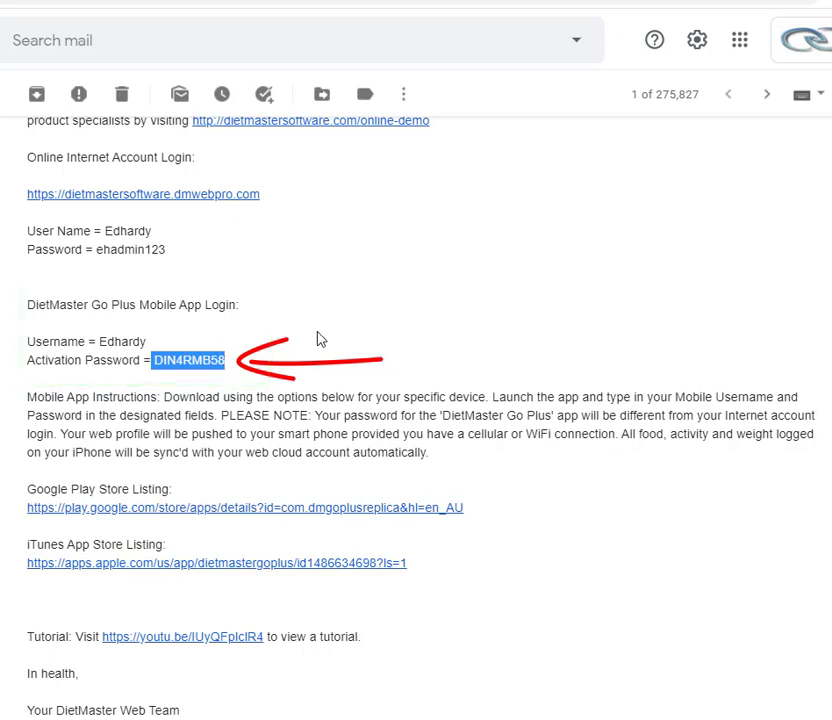